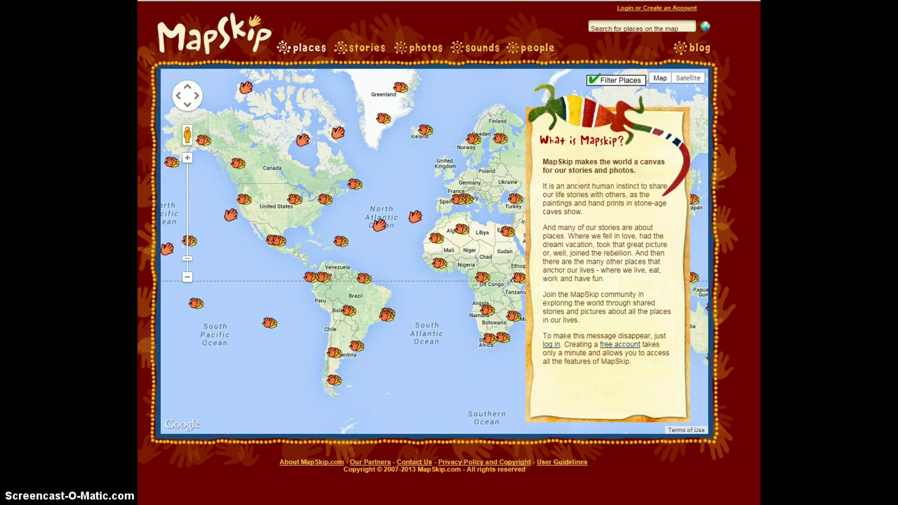
- Sign in to MapSkip with the existing account, ticking the teacher account option
left_click(634, 8)
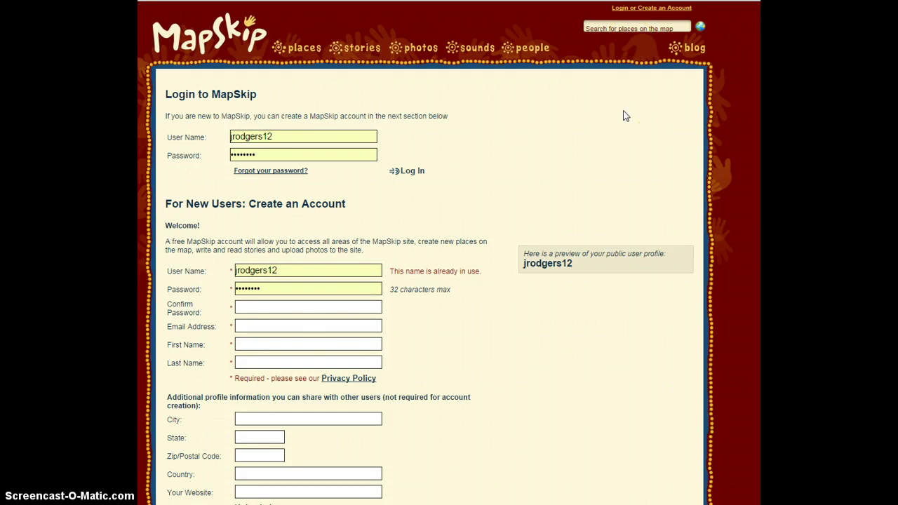
scroll(385, 231, "down", 3)
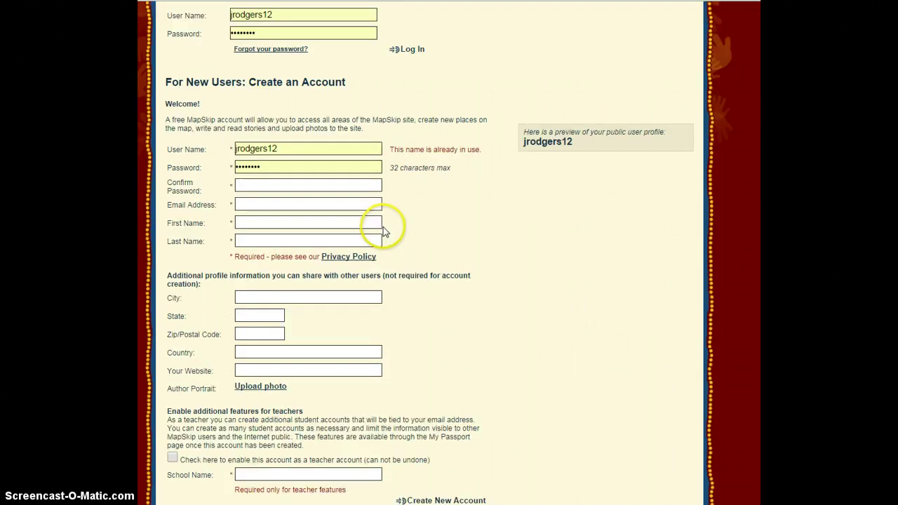
scroll(411, 217, "down", 1)
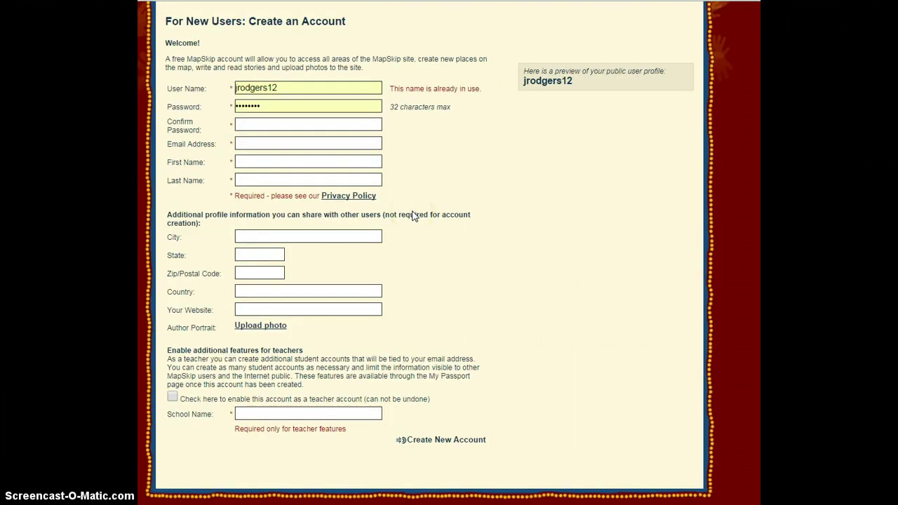
left_click(173, 398)
scroll(426, 326, "up", 5)
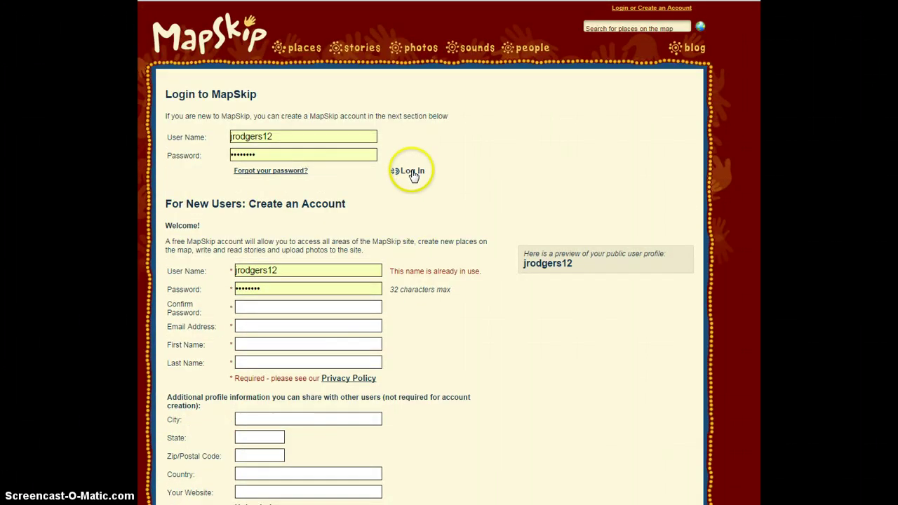
left_click(413, 172)
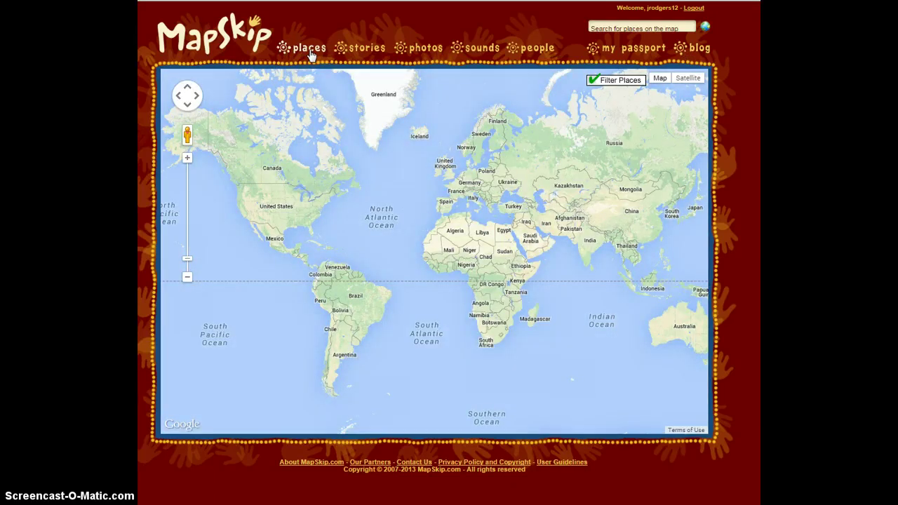
- Go to the All MapSkip Stories listing
left_click(362, 49)
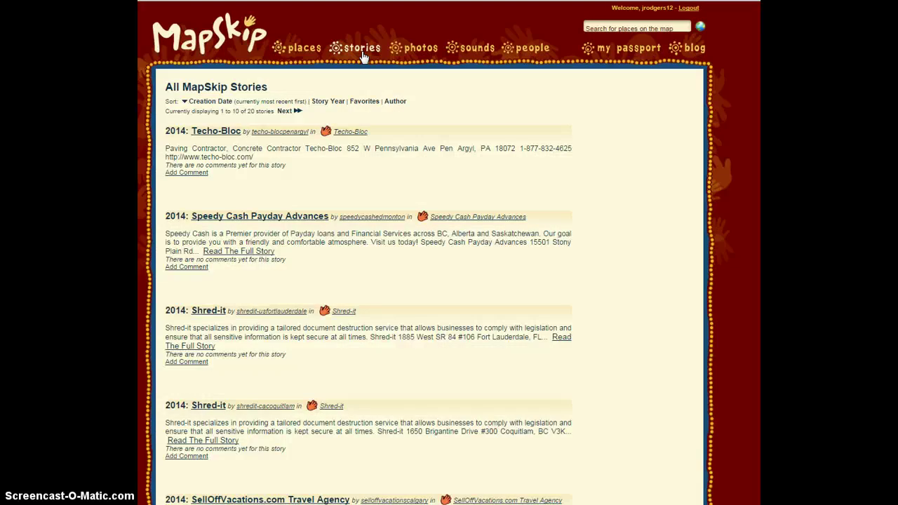
- Scroll through the first 10 of 20 stories, Techo-Bloc to Green Park Visit, and back up
left_click(359, 61)
scroll(410, 444, "down", 3)
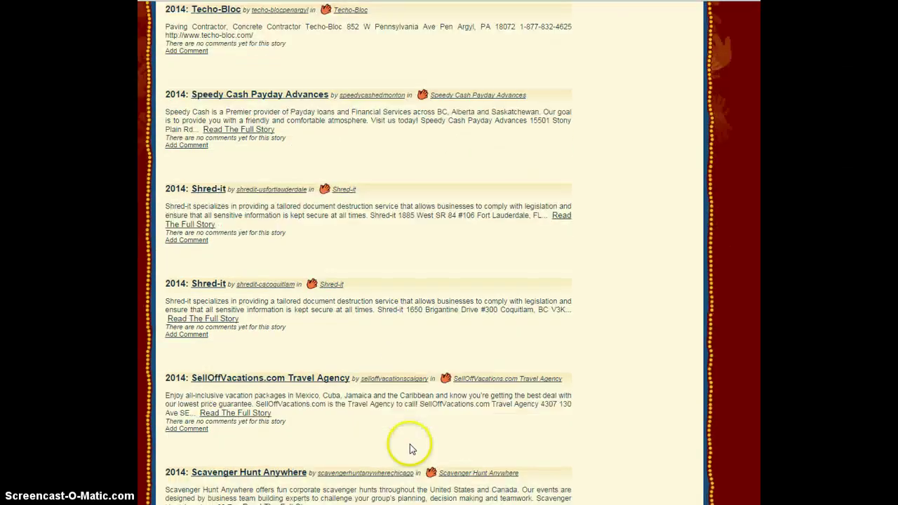
scroll(409, 444, "down", 11)
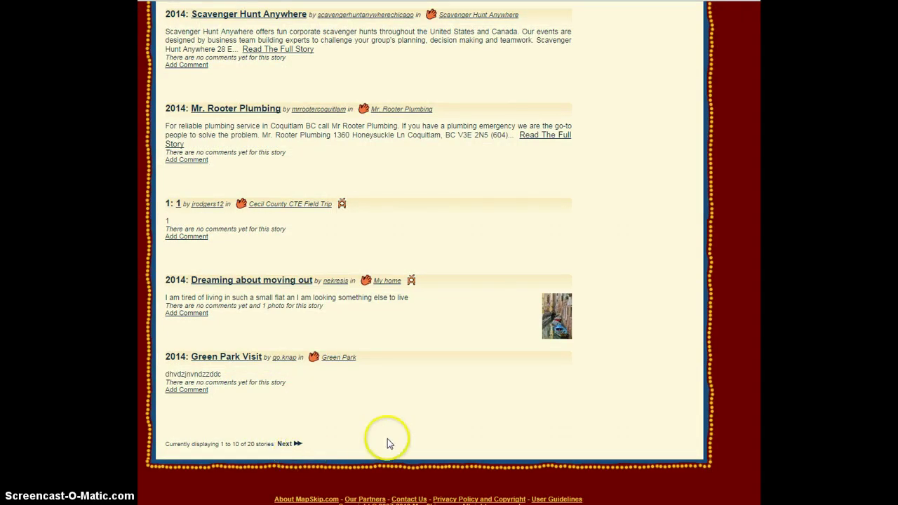
scroll(387, 440, "up", 12)
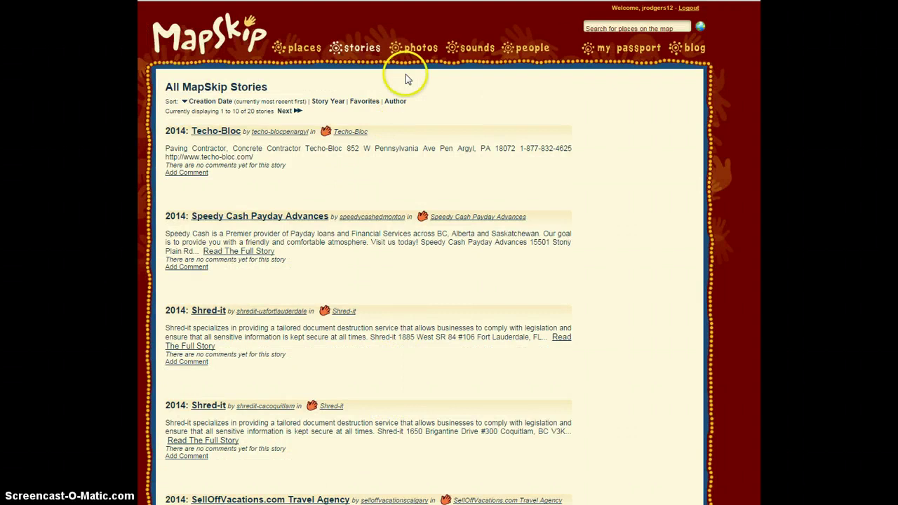
- Browse the All MapSkip Photos gallery of 3778 photos, then go to the sounds map
left_click(412, 53)
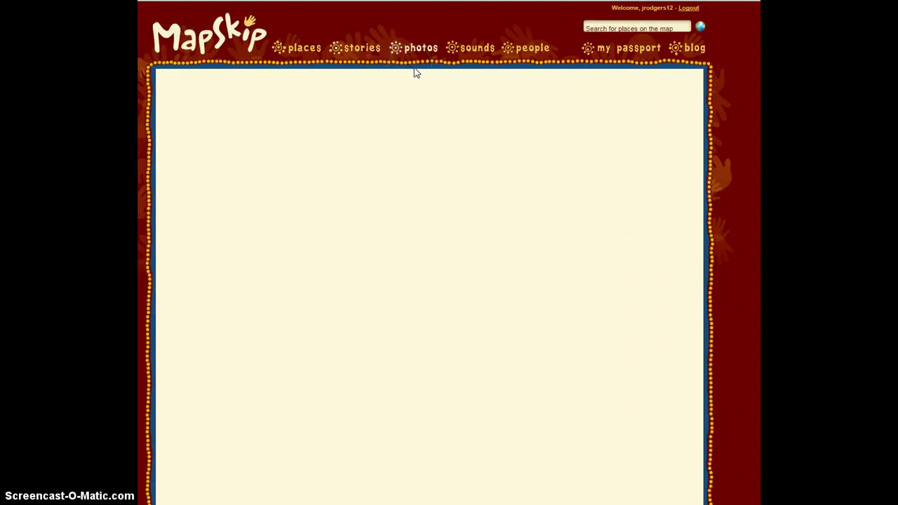
left_click(413, 176)
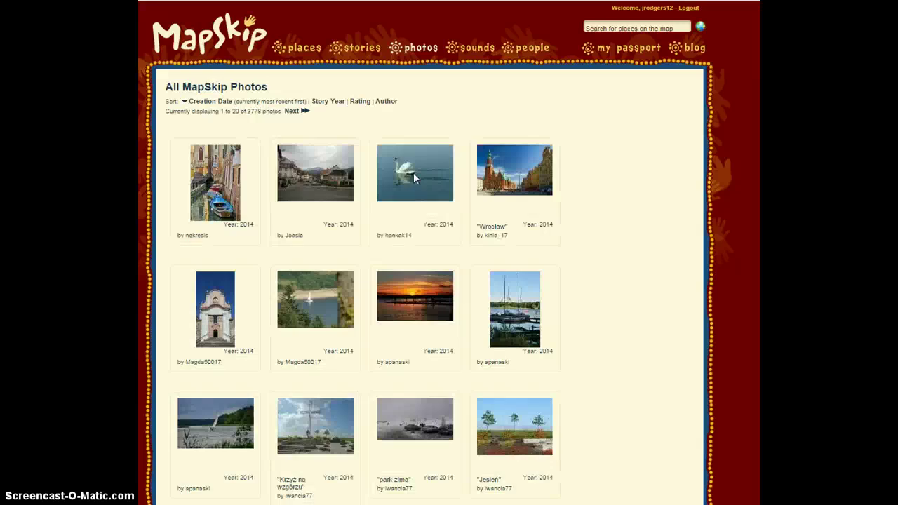
scroll(413, 178, "down", 5)
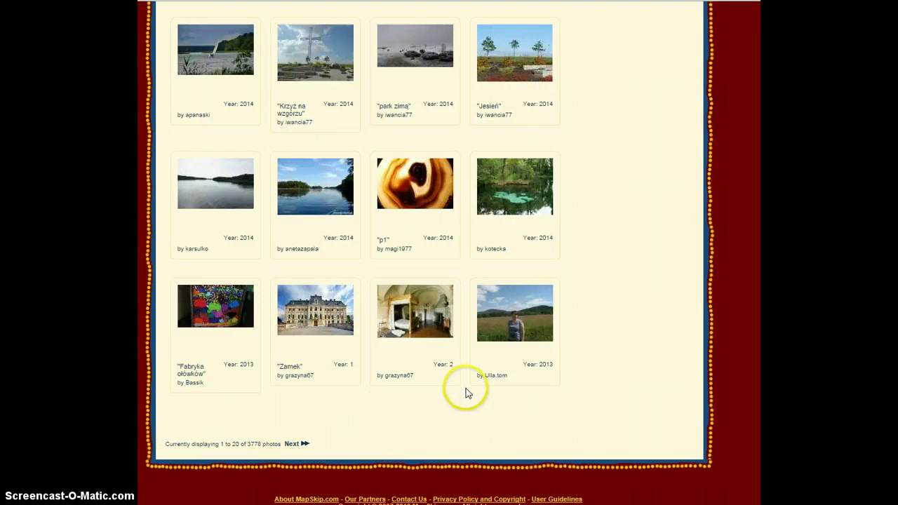
scroll(469, 389, "up", 5)
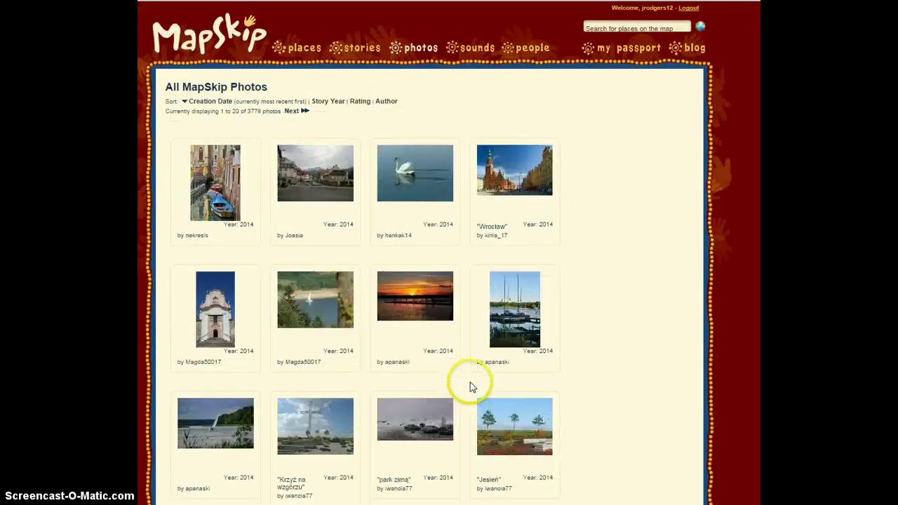
left_click(477, 49)
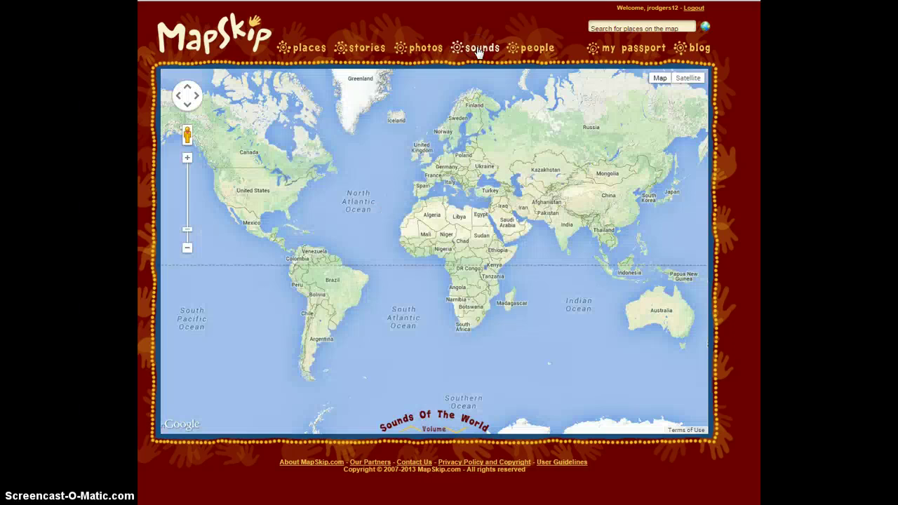
- Explore the hand-shaped sound markers on the Sounds Of The World map, previewing one in China
left_click(446, 153)
left_click(448, 191)
left_click(471, 343)
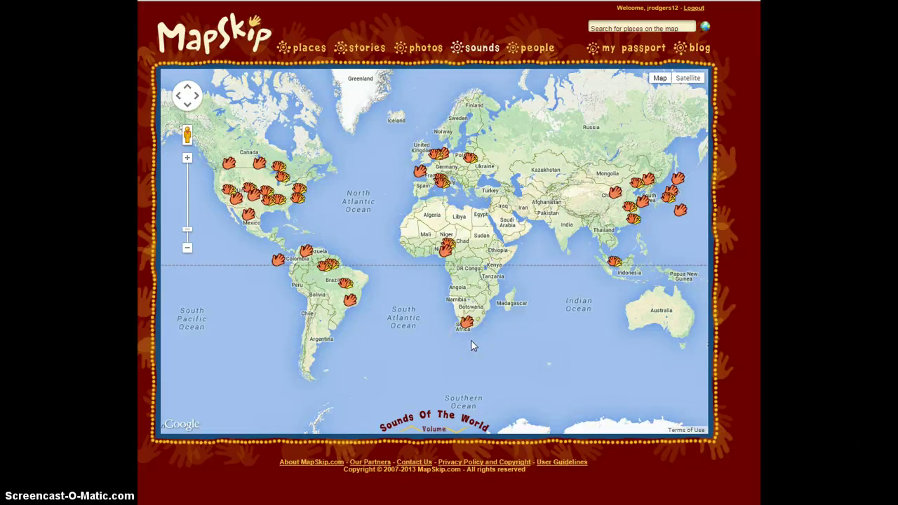
left_click(471, 342)
left_click(466, 319)
mouse_move(469, 326)
left_mouse_down()
mouse_move(475, 322)
mouse_move(445, 304)
mouse_move(397, 236)
left_mouse_up()
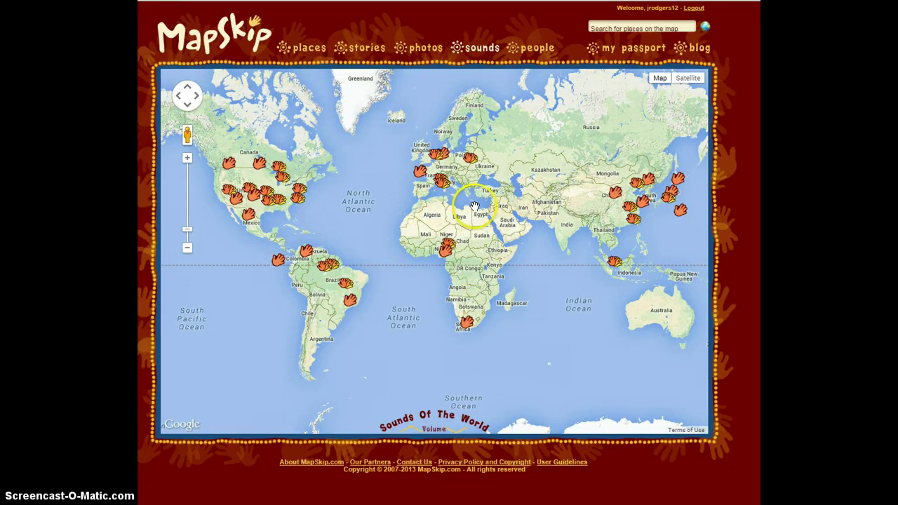
mouse_move(637, 188)
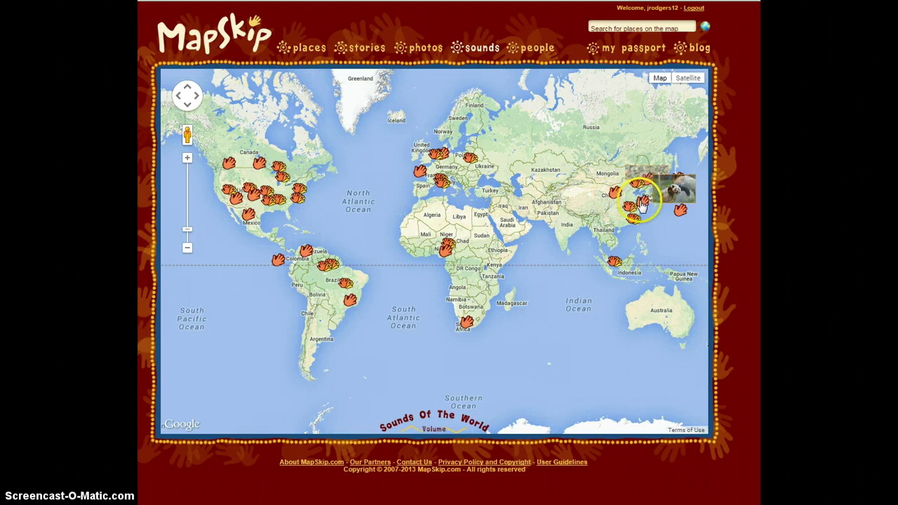
left_click(630, 204)
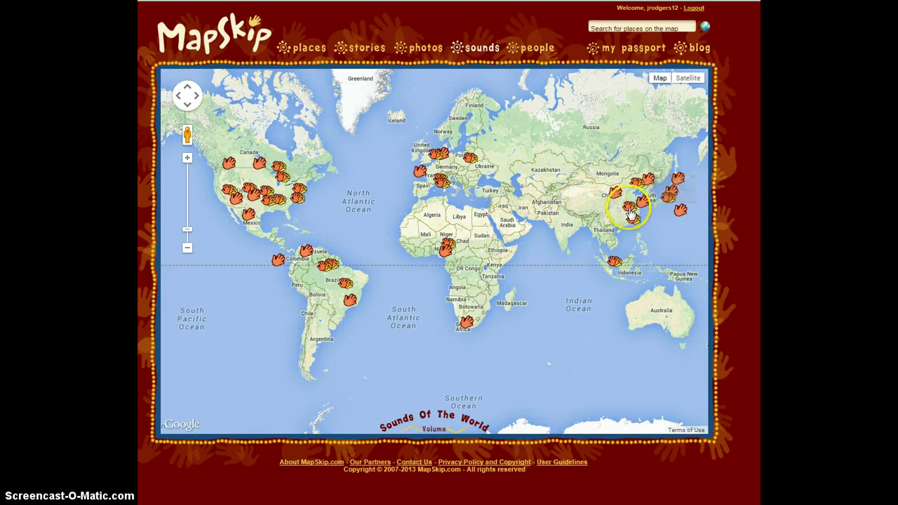
left_click_drag(439, 287, 375, 331)
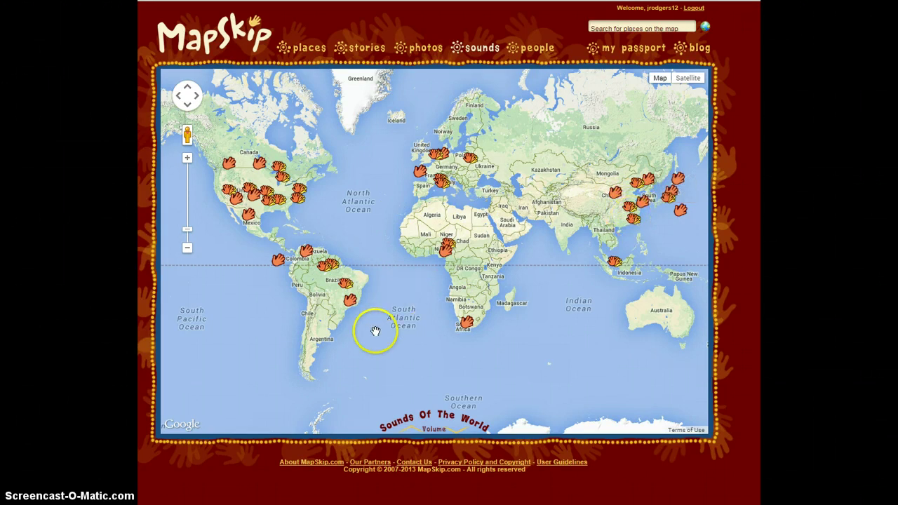
left_click(527, 50)
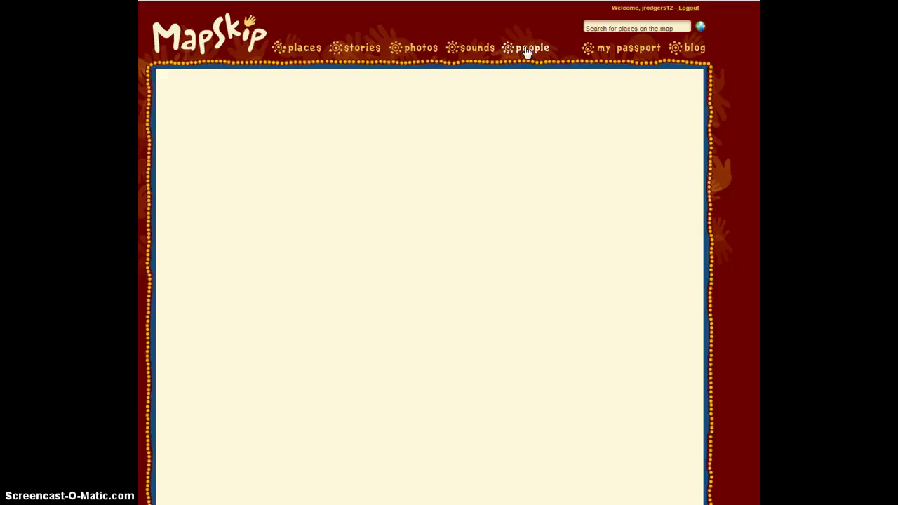
- Scroll through the All MapSkip Authors list, then go to My Passport
left_click(528, 53)
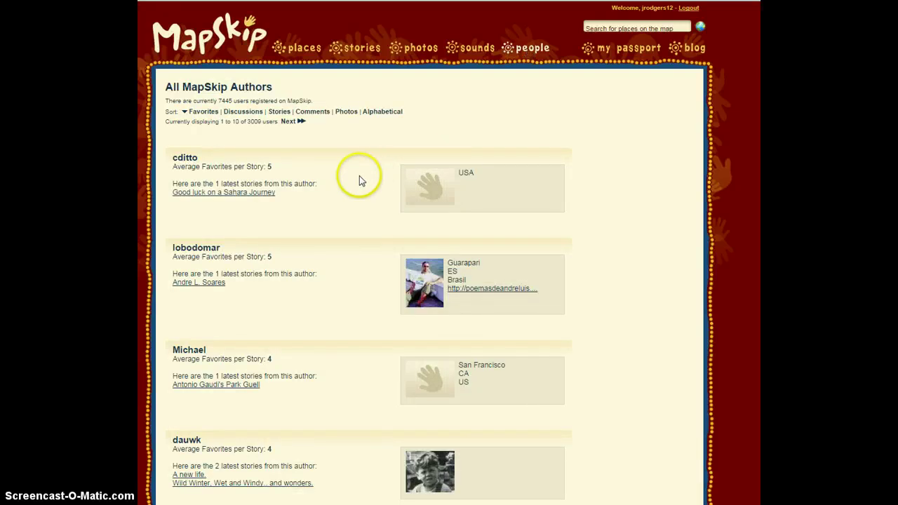
scroll(360, 179, "down", 10)
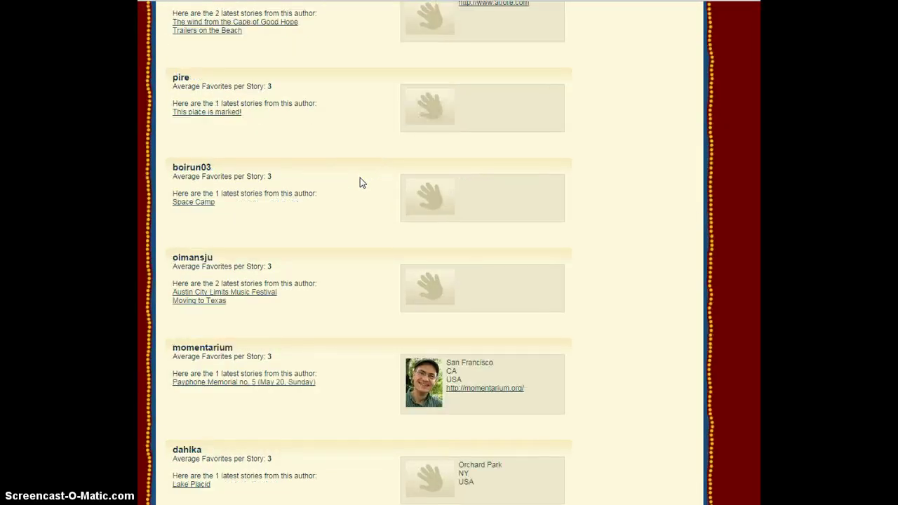
scroll(359, 182, "up", 10)
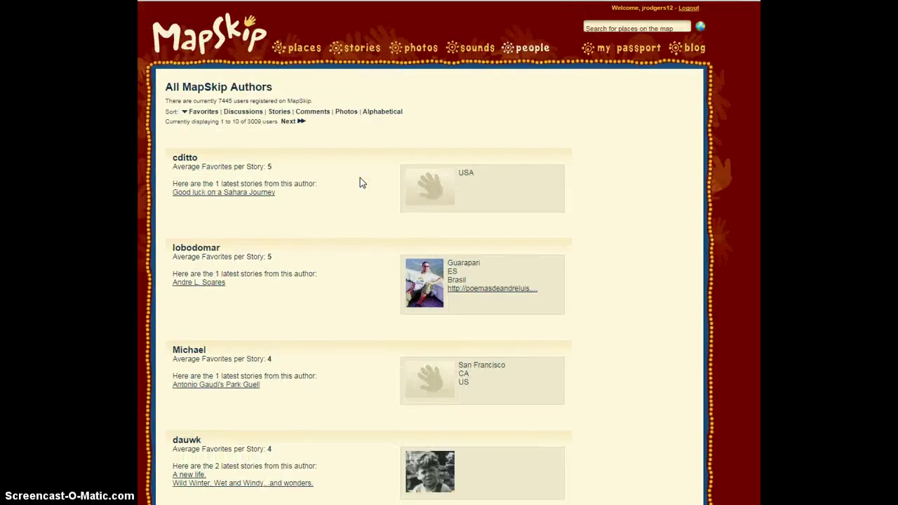
left_click(622, 51)
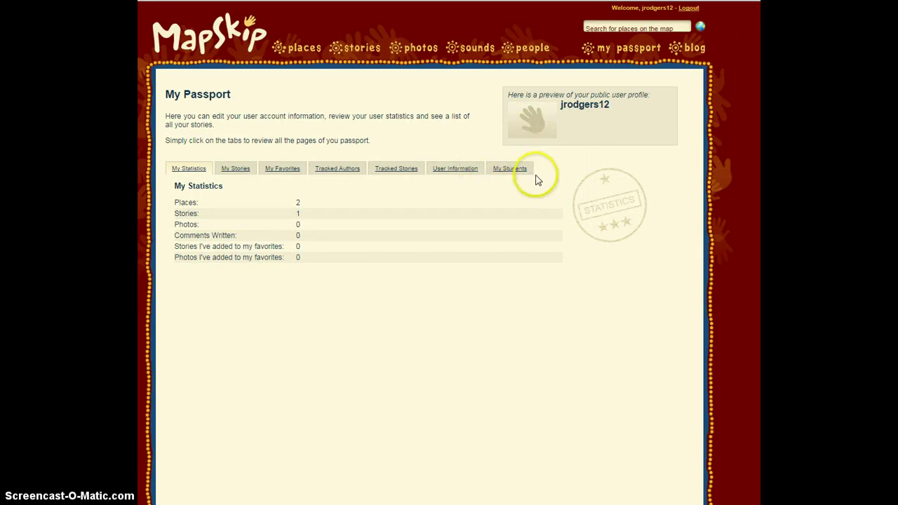
- View the passport's student accounts, user information and tracked stories sections
left_click(511, 173)
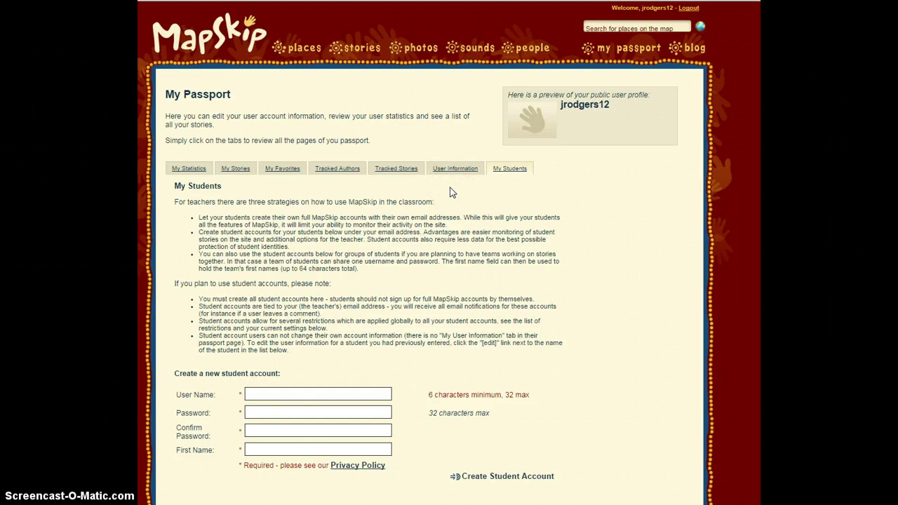
left_click(455, 169)
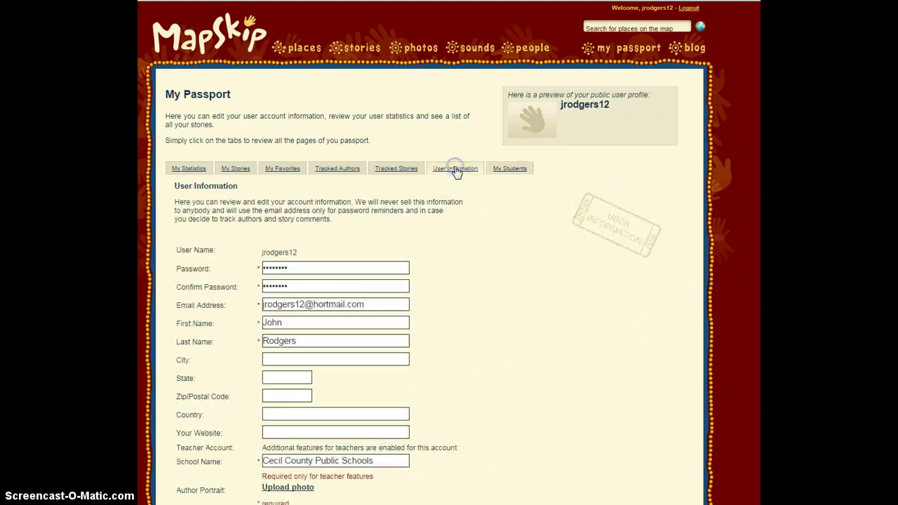
left_click(398, 170)
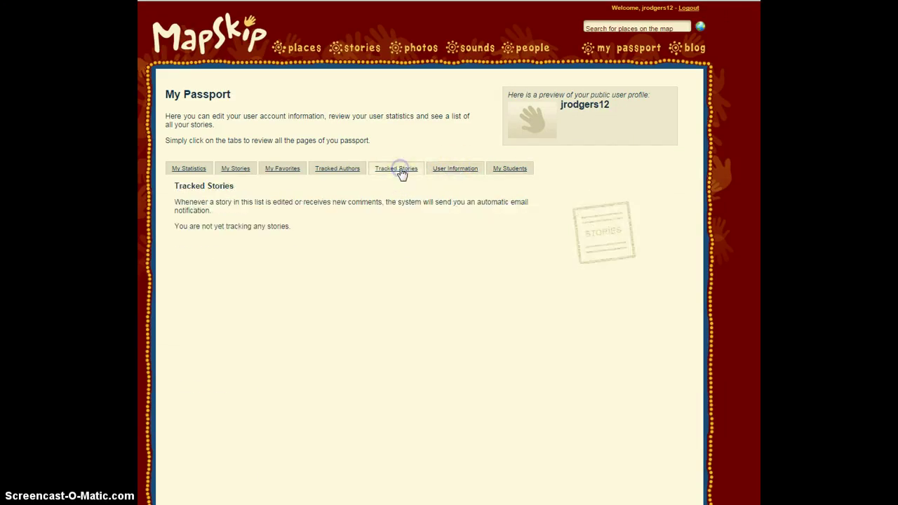
- Show Tracked Authors, My Favorites, then statistics: 2 places, 1 story, 0 photos
left_click(322, 171)
left_click(280, 175)
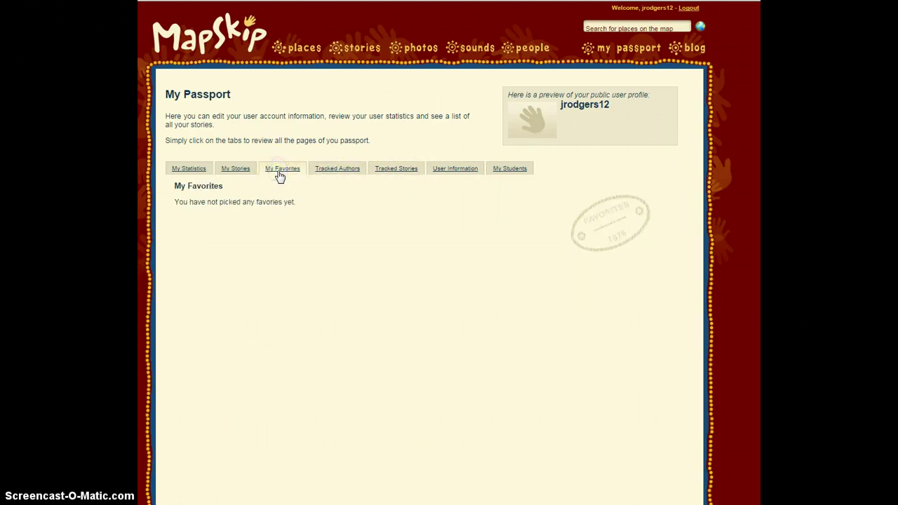
left_click(187, 173)
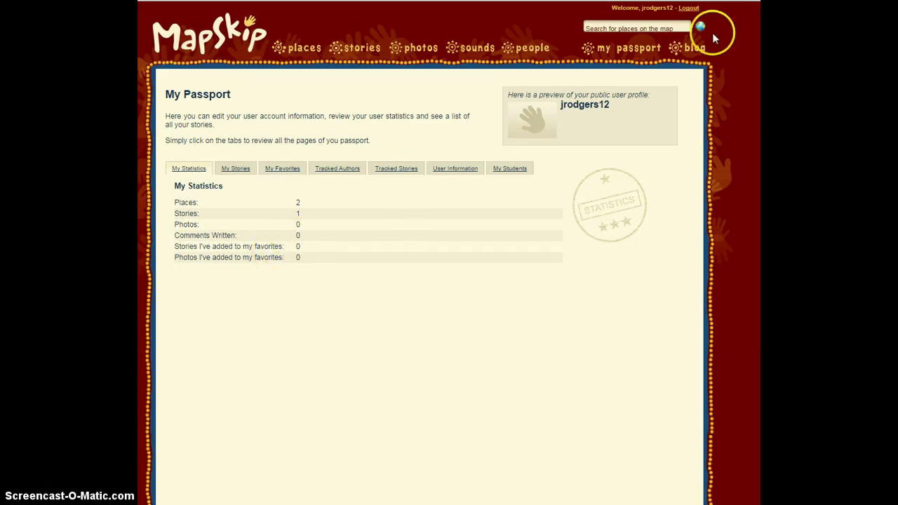
left_click(694, 48)
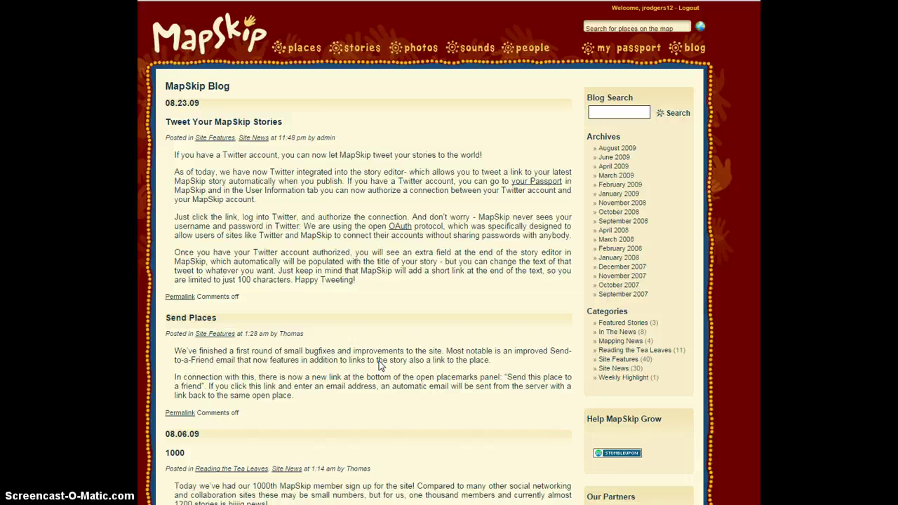
- Scroll down through the blog posts from 'Tweet Your MapSkip Stories' and back to the top
scroll(378, 364, "down", 2)
scroll(381, 372, "down", 3)
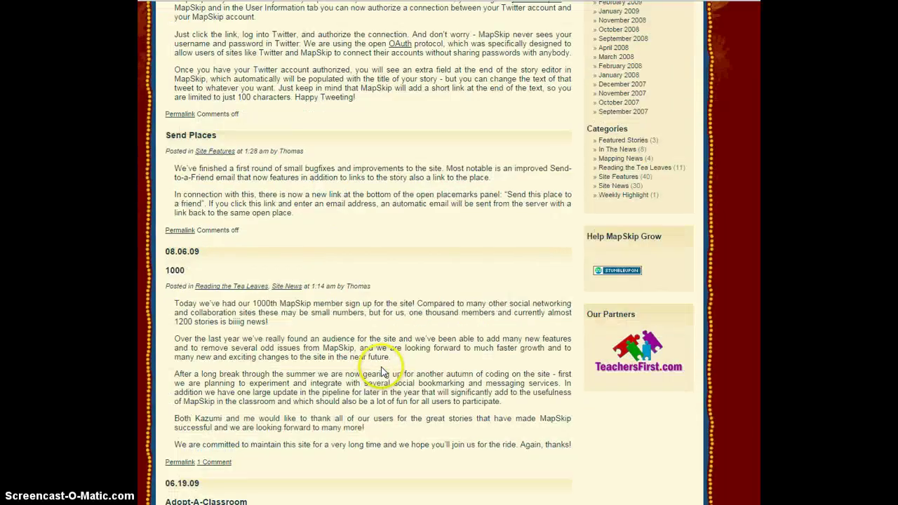
scroll(382, 358, "down", 1)
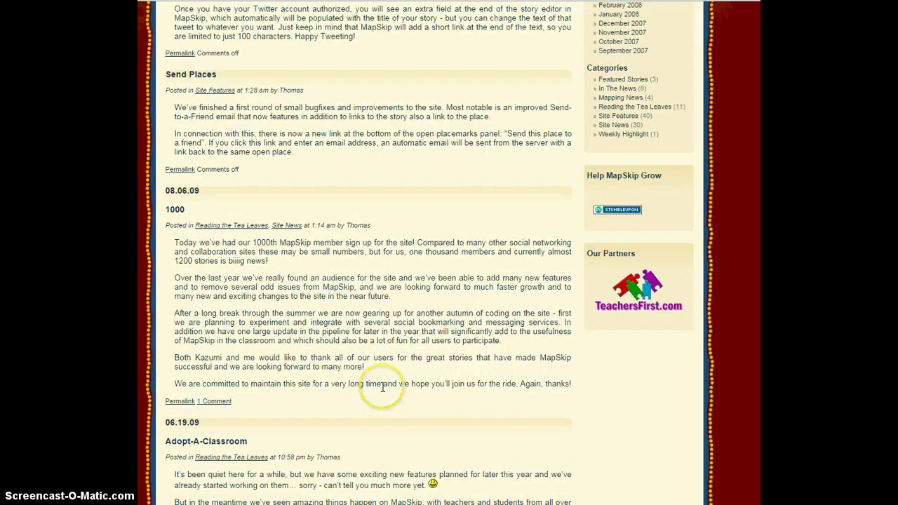
scroll(382, 387, "down", 1)
scroll(382, 387, "down", 3)
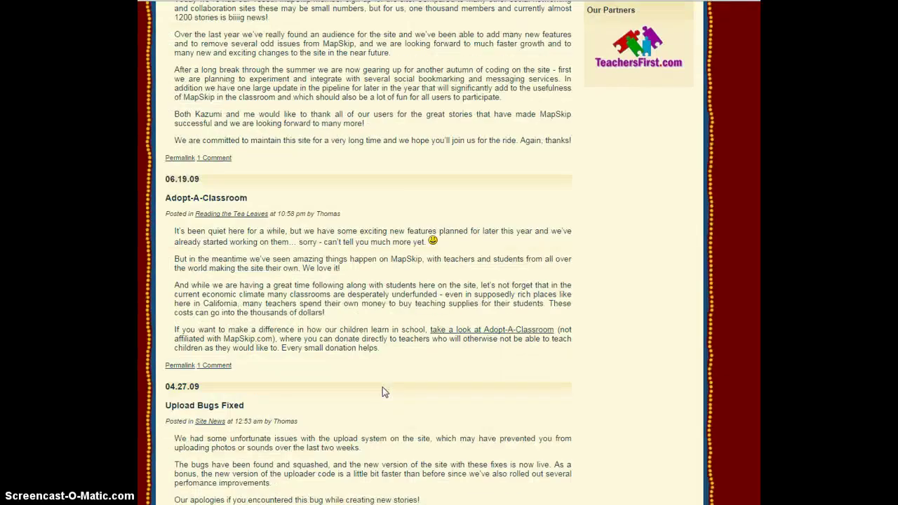
scroll(383, 393, "down", 4)
scroll(383, 393, "down", 3)
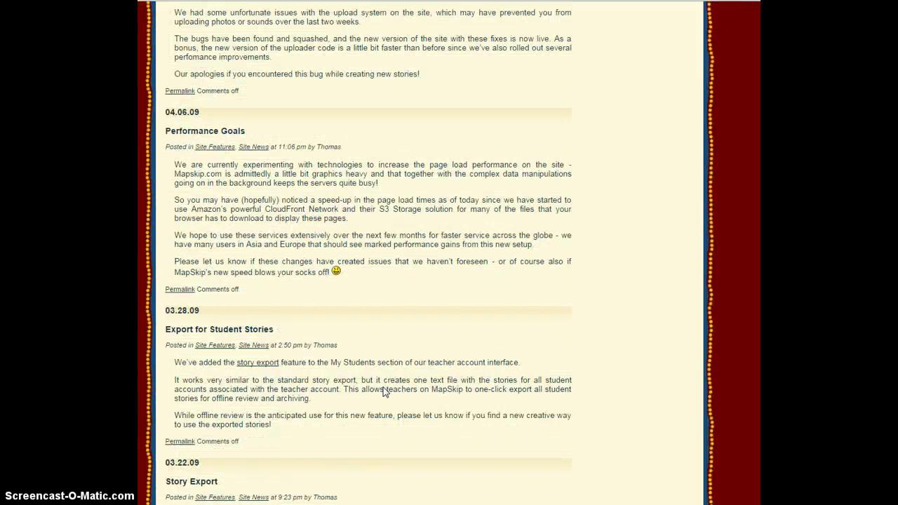
scroll(384, 392, "down", 4)
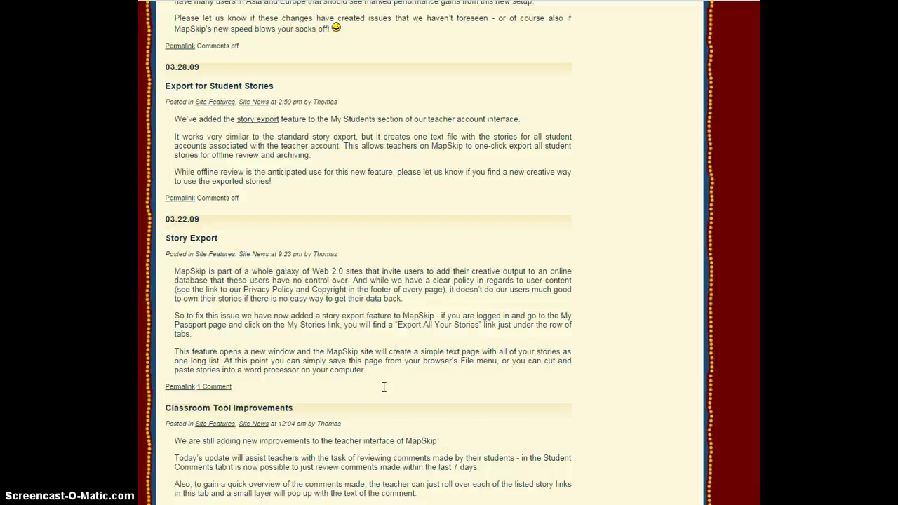
scroll(347, 365, "up", 11)
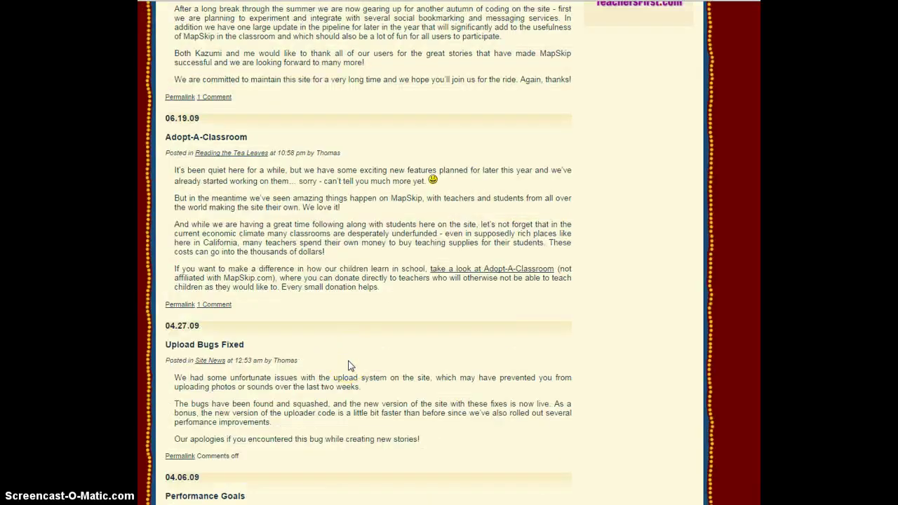
scroll(350, 365, "up", 2)
scroll(351, 365, "up", 7)
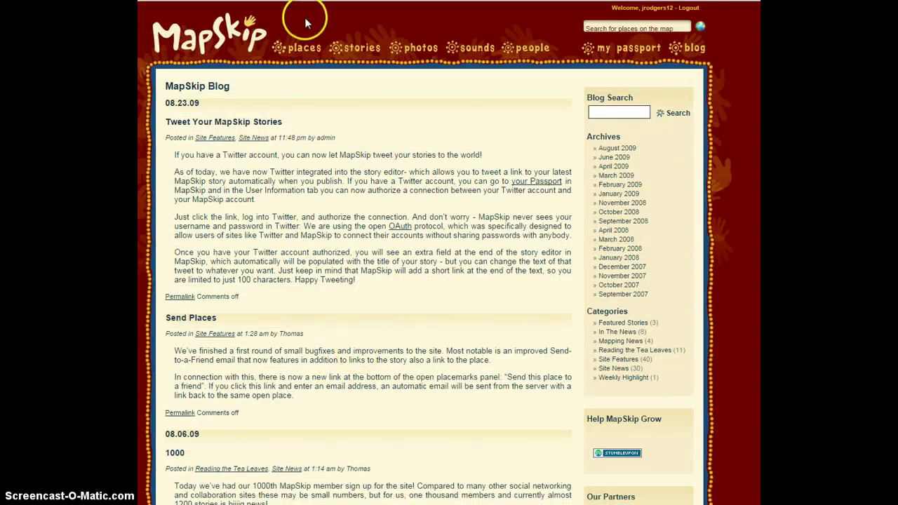
left_click(295, 52)
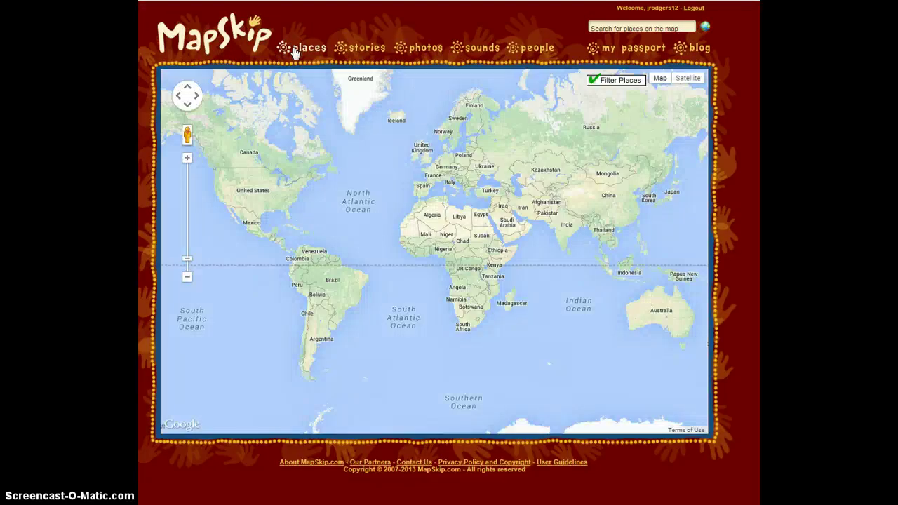
- Zoom the world map from the Caribbean up the US East Coast to Washington
left_click(305, 230)
double_click(305, 229)
double_click(301, 226)
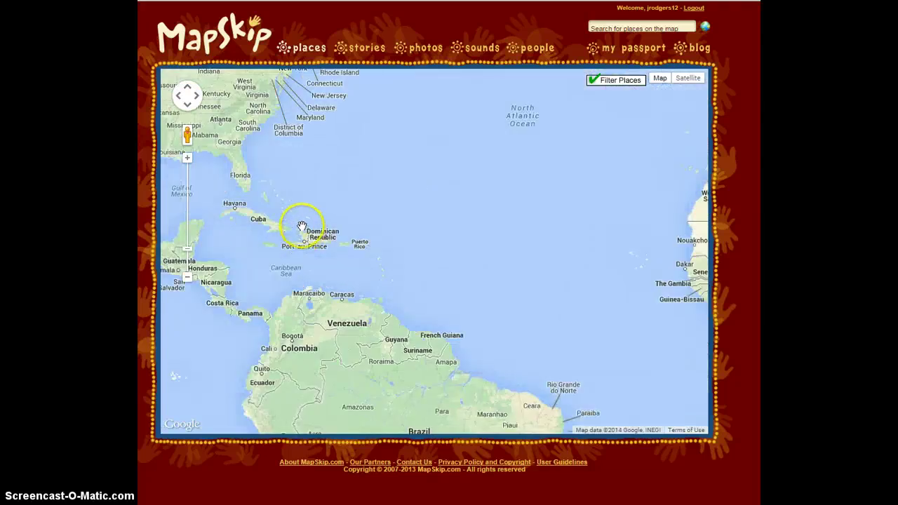
double_click(301, 226)
left_click_drag(287, 151, 478, 351)
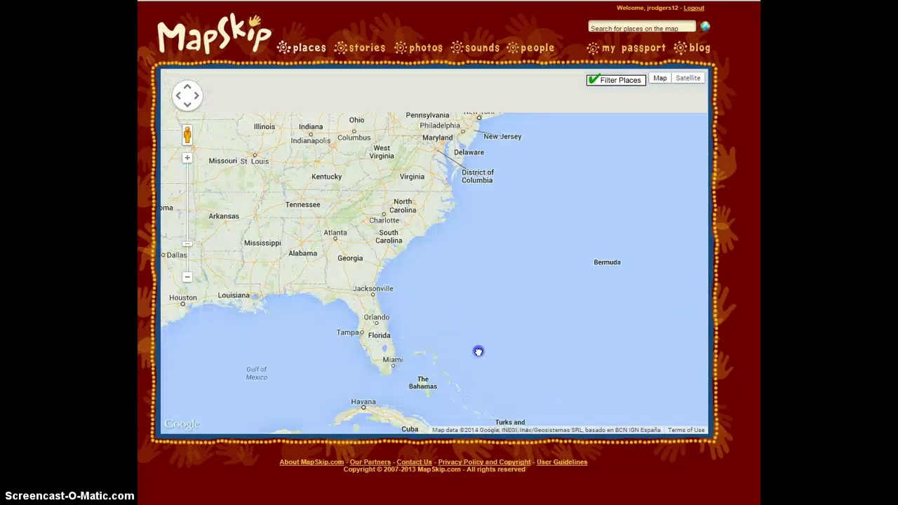
double_click(467, 217)
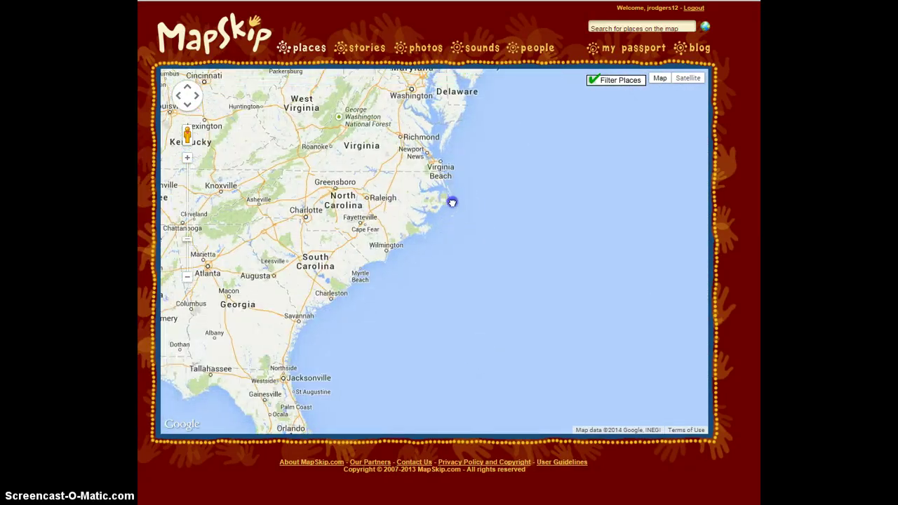
left_click_drag(451, 203, 488, 379)
left_click(454, 272)
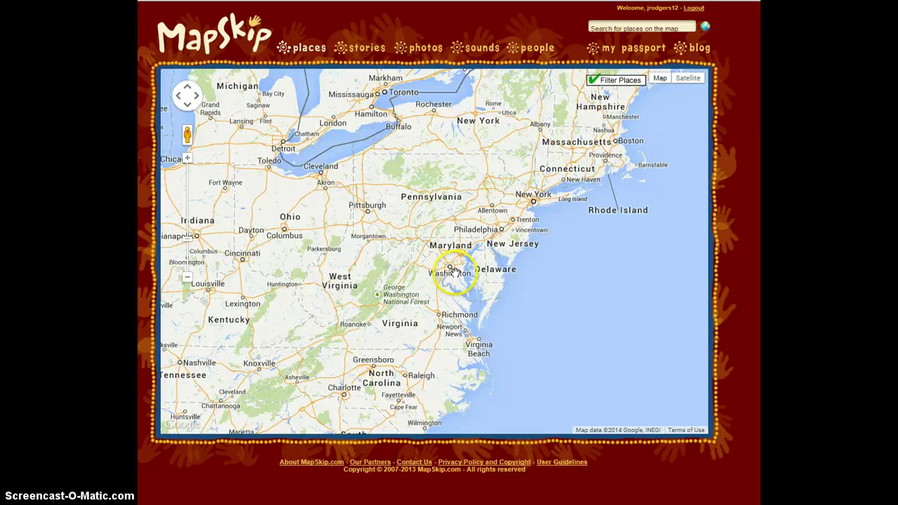
double_click(454, 272)
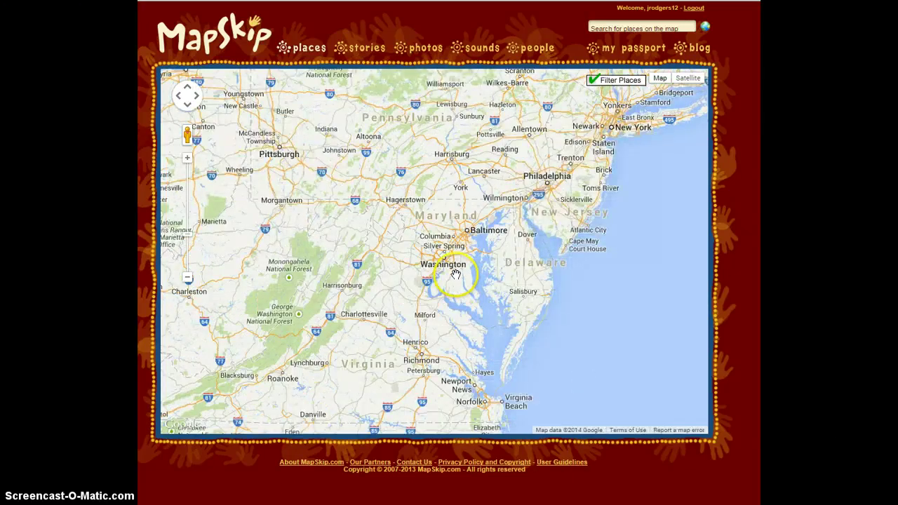
double_click(456, 274)
- Zoom into downtown Baltimore, framing the Inner Harbor and M&T Bank Stadium
left_click_drag(458, 200, 430, 310)
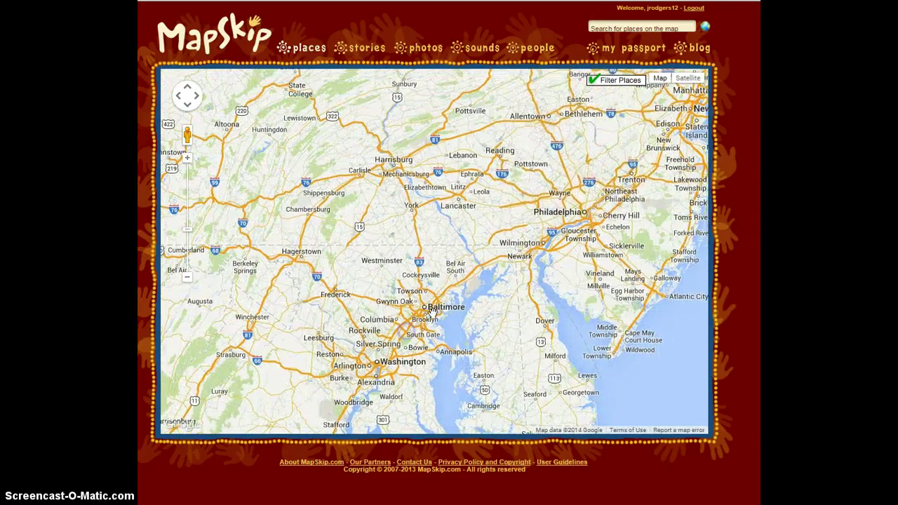
double_click(431, 310)
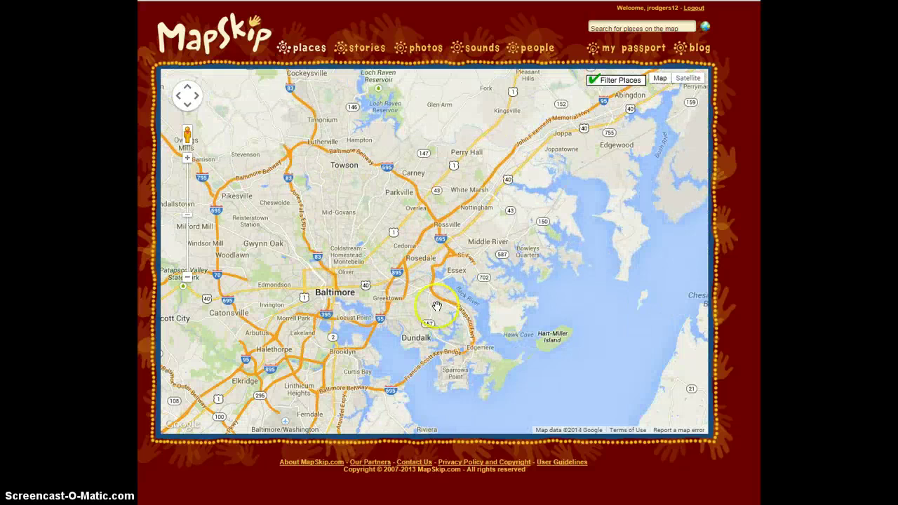
left_click(438, 260)
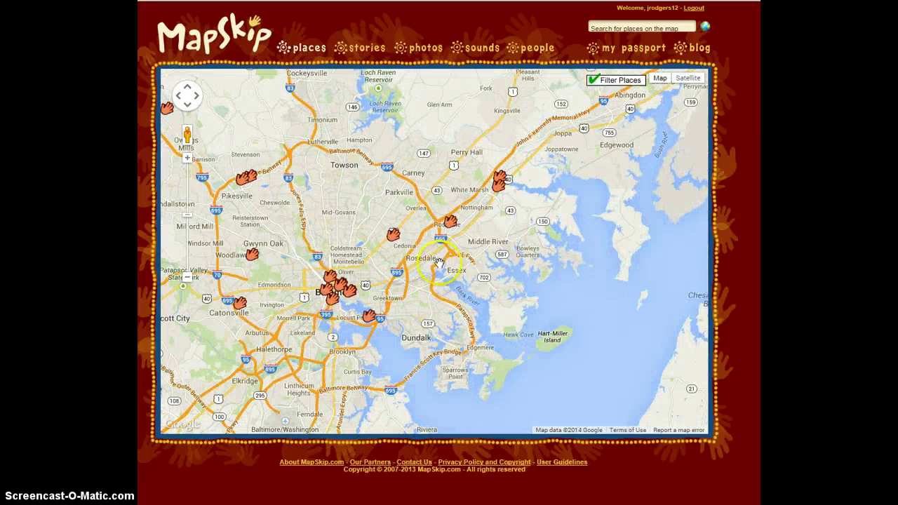
left_click_drag(367, 290, 427, 320)
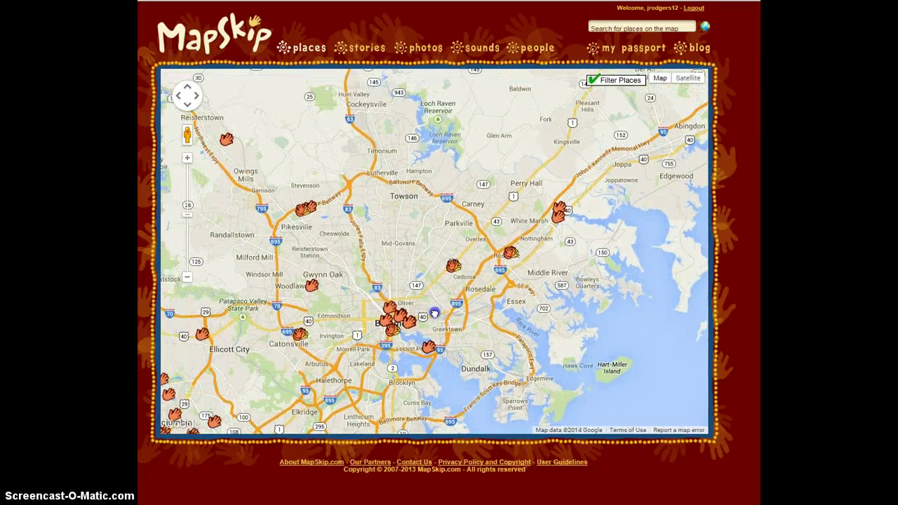
double_click(426, 321)
double_click(401, 321)
double_click(376, 322)
double_click(351, 322)
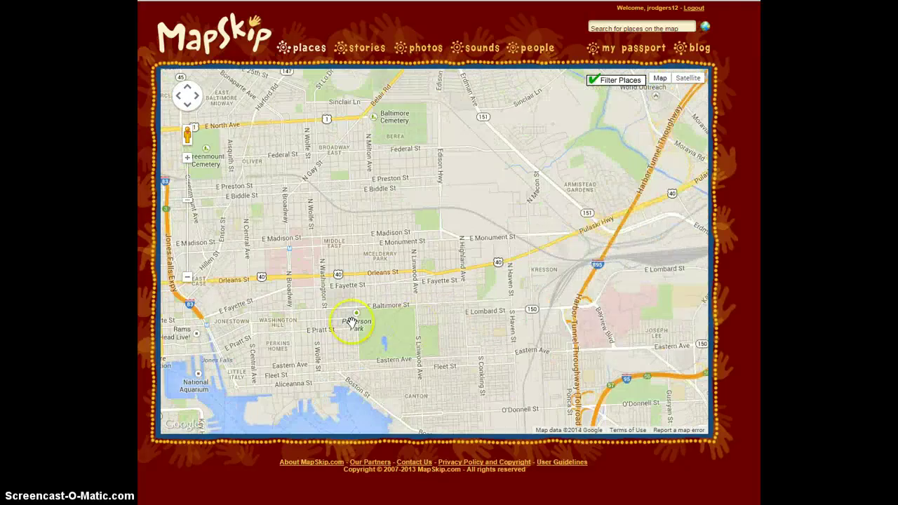
left_click_drag(253, 317, 429, 271)
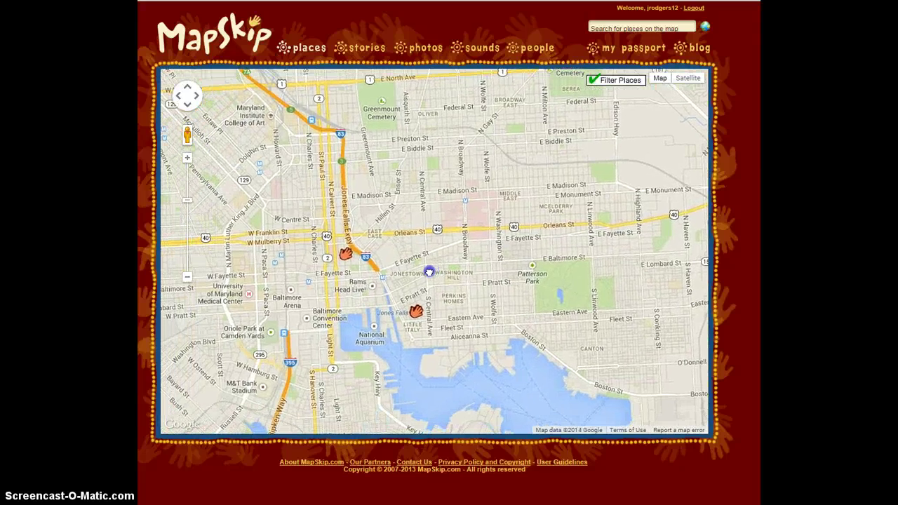
double_click(422, 274)
left_click(301, 345)
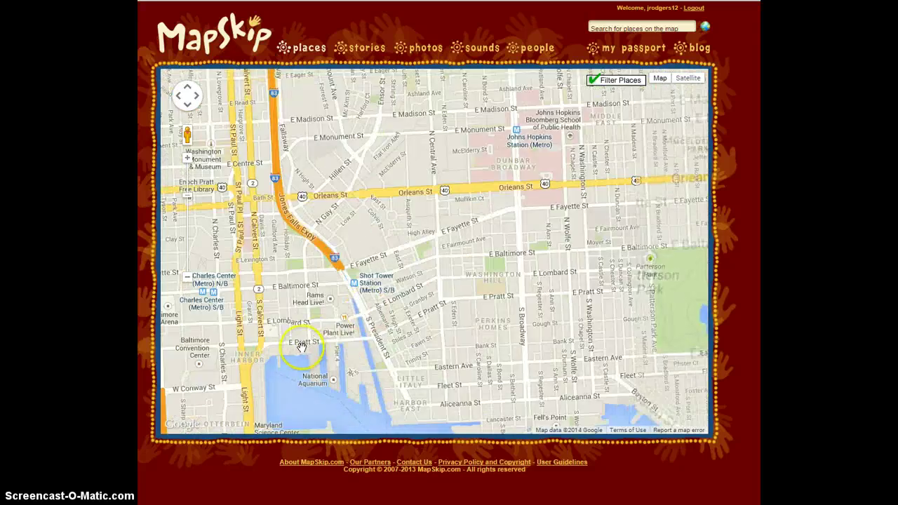
left_click_drag(301, 345, 466, 183)
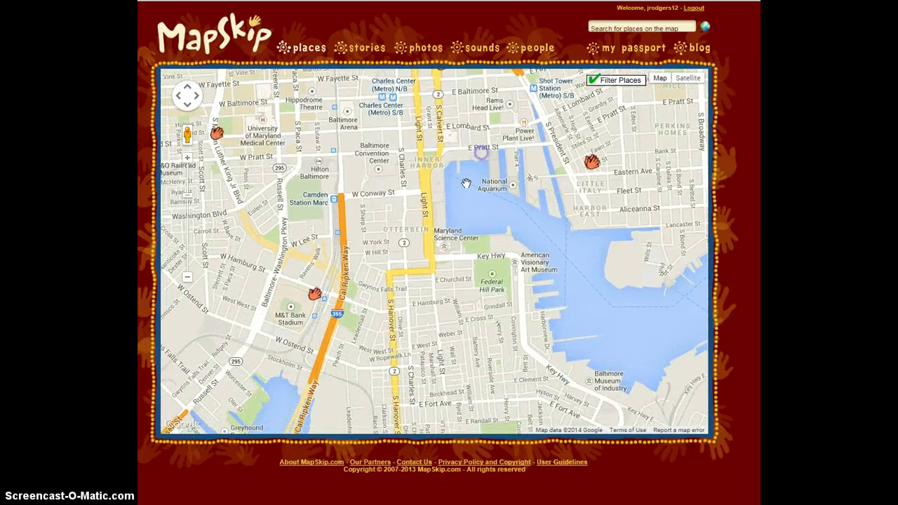
- Pick a spot beside M&T Bank Stadium for the new place
left_click(370, 302)
left_click(315, 343)
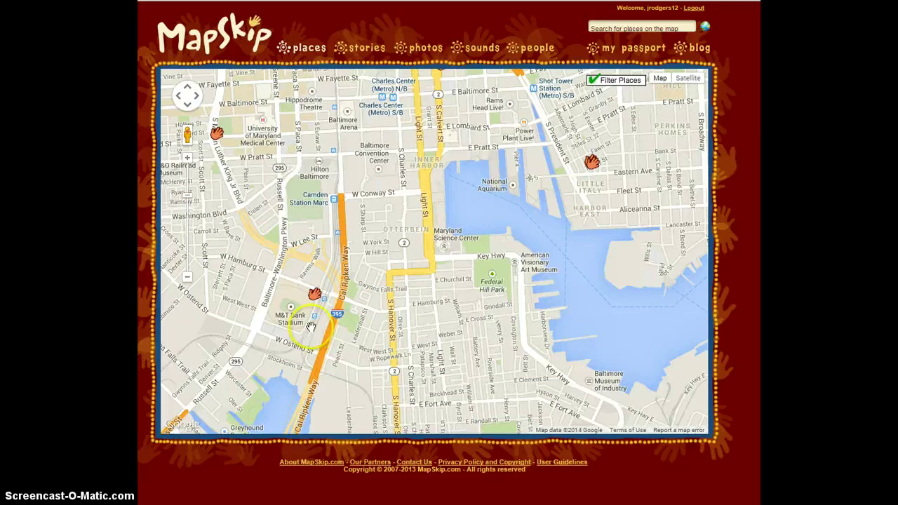
left_click(305, 315)
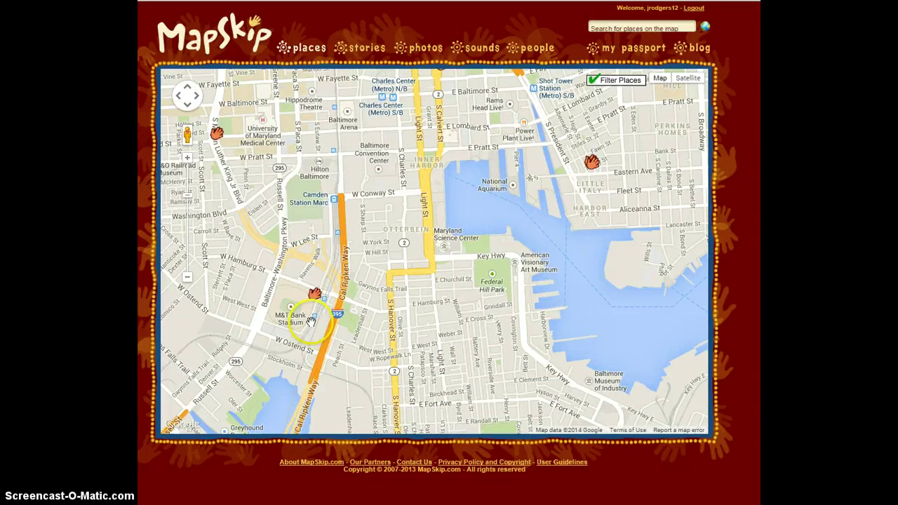
- Add a new place named 'CTE Field Trip' beside M&T Bank Stadium
left_click(359, 300)
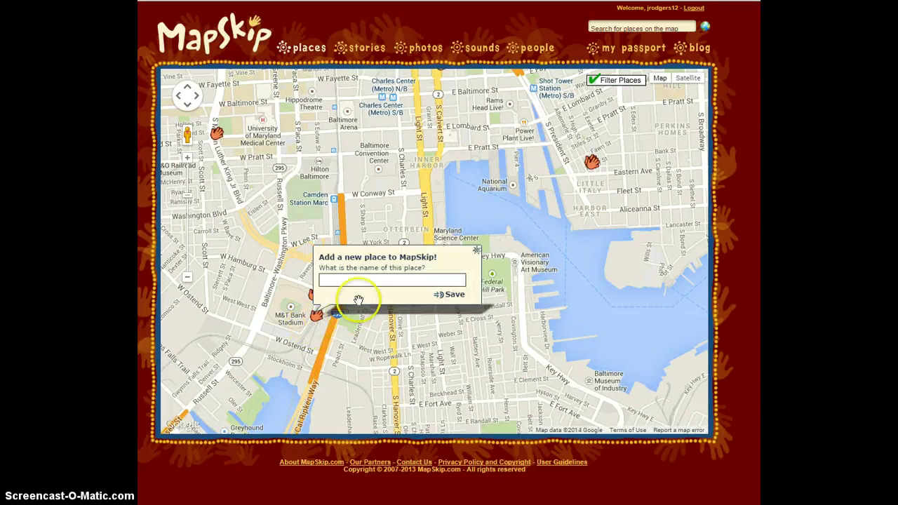
left_click(327, 257)
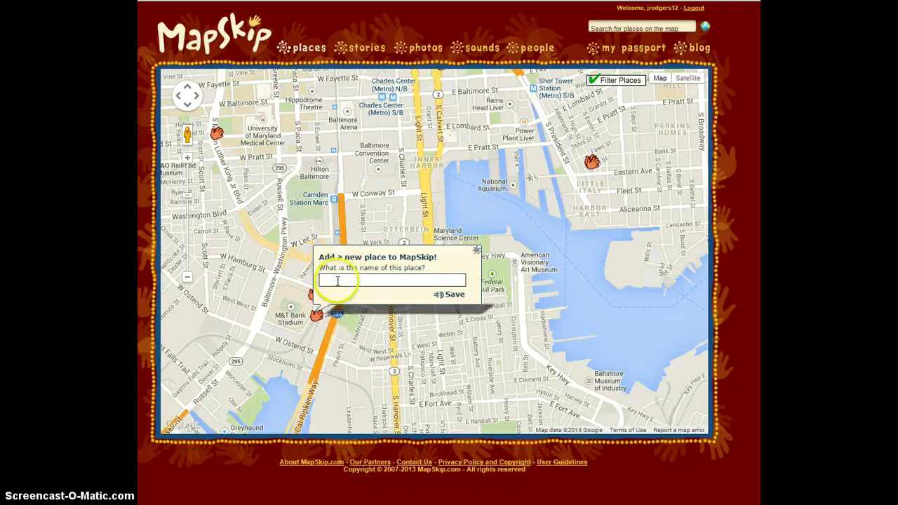
left_click(336, 280)
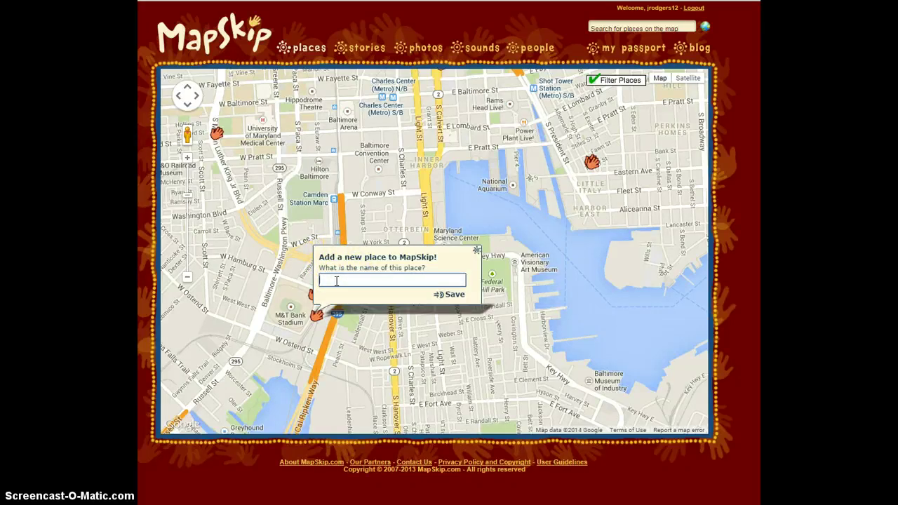
type("CTE Field Trip")
left_click(455, 295)
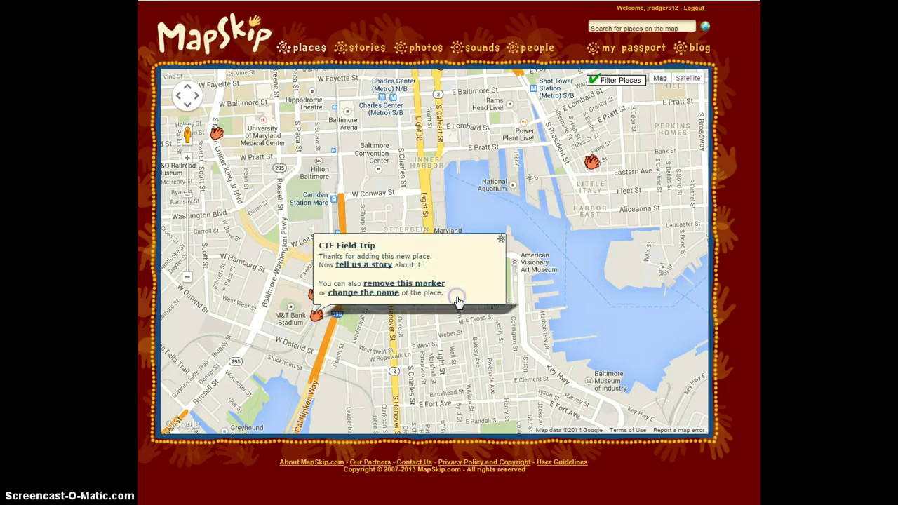
- Reopen the CTE Field Trip marker and start writing a story for it
left_click(486, 302)
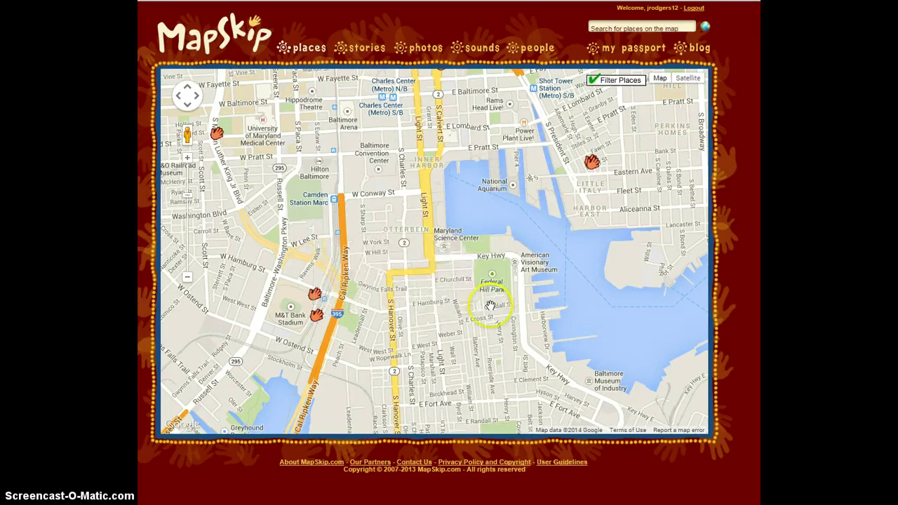
left_click(317, 317)
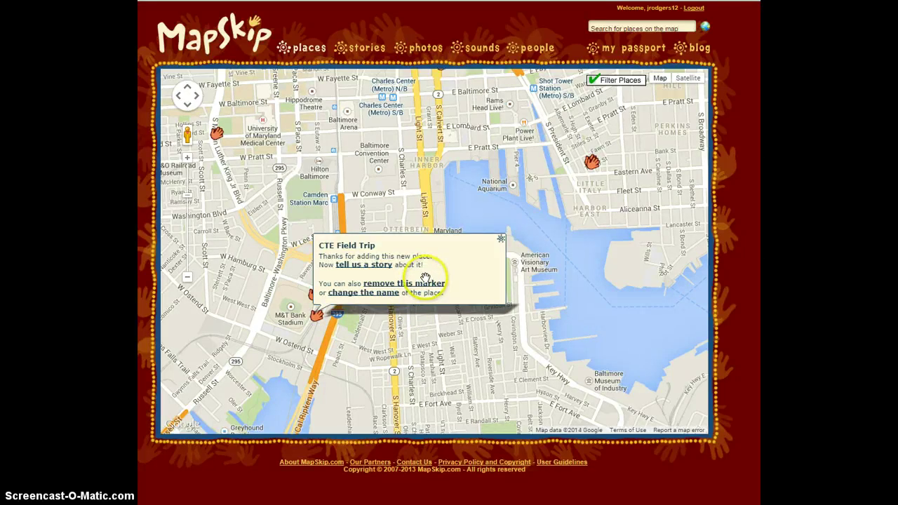
left_click(360, 264)
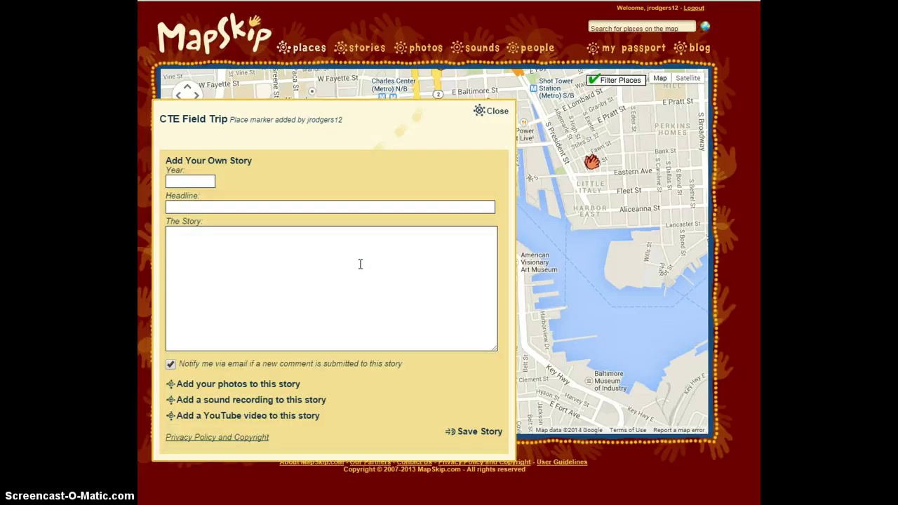
- Enter 2014 as the story year and 'Field Trip' as the headline
left_click(191, 179)
type("2014")
left_click(220, 205)
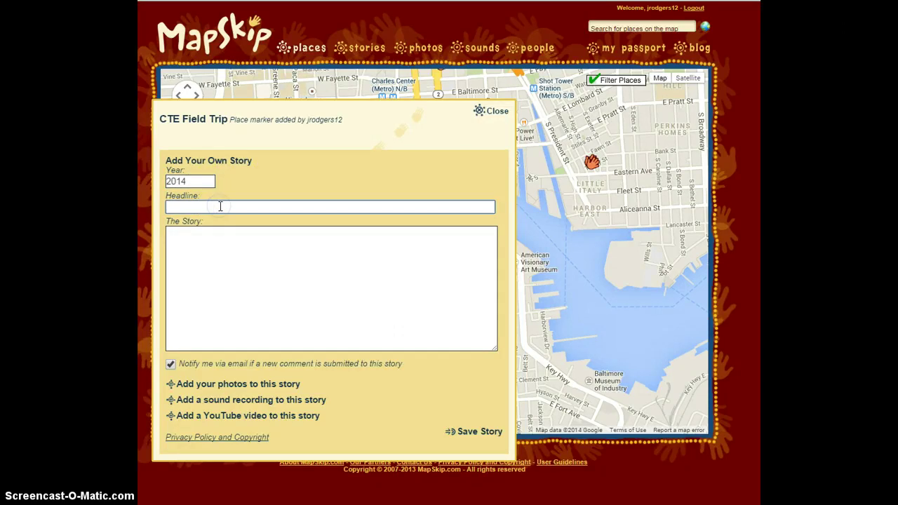
type("Field Trip")
- Write the story text about the freshman CTE field trip and careers, then open photo adding
left_click(211, 242)
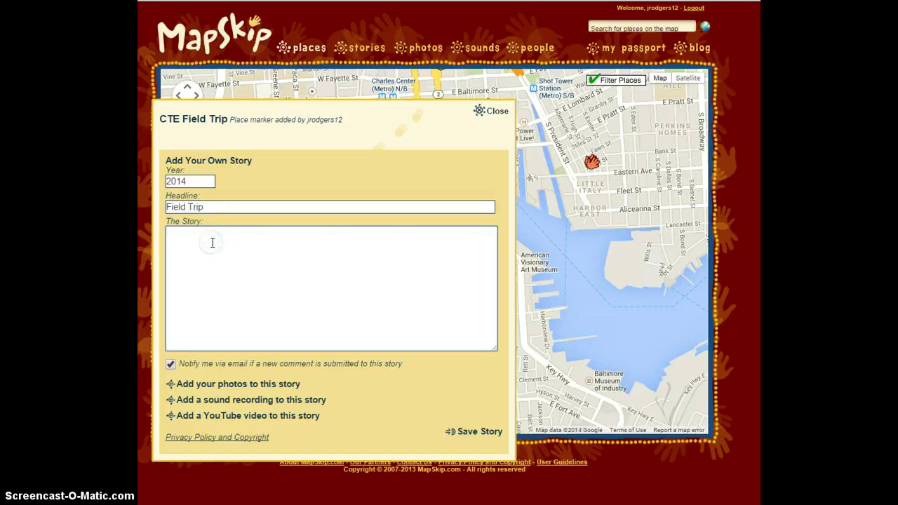
type("Freshman field trip promoting CTE cour")
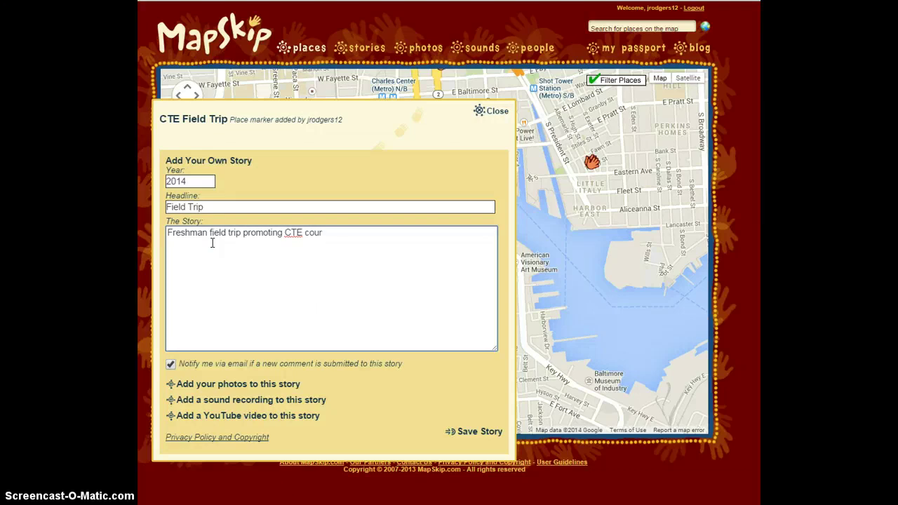
type("ses.  M&T explains how ")
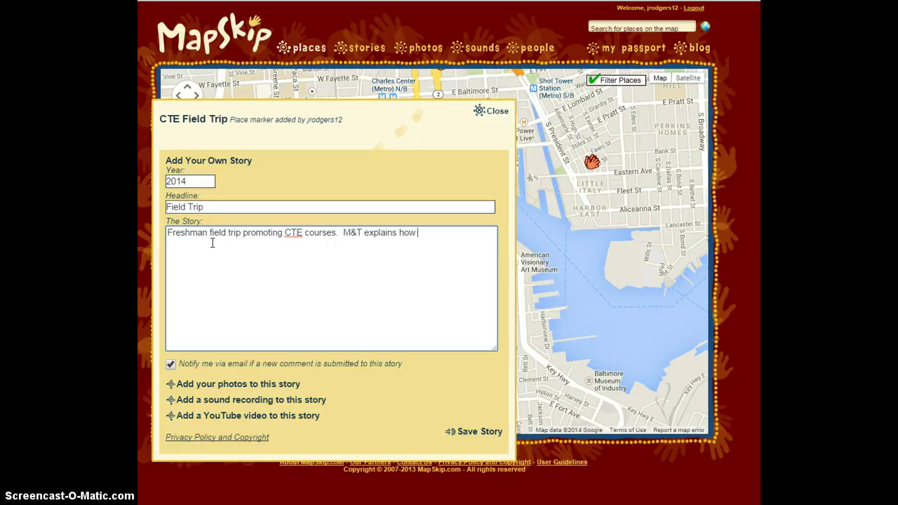
type("CTE cources")
key("BackSpace")
key("BackSpace")
type("ses prepare t")
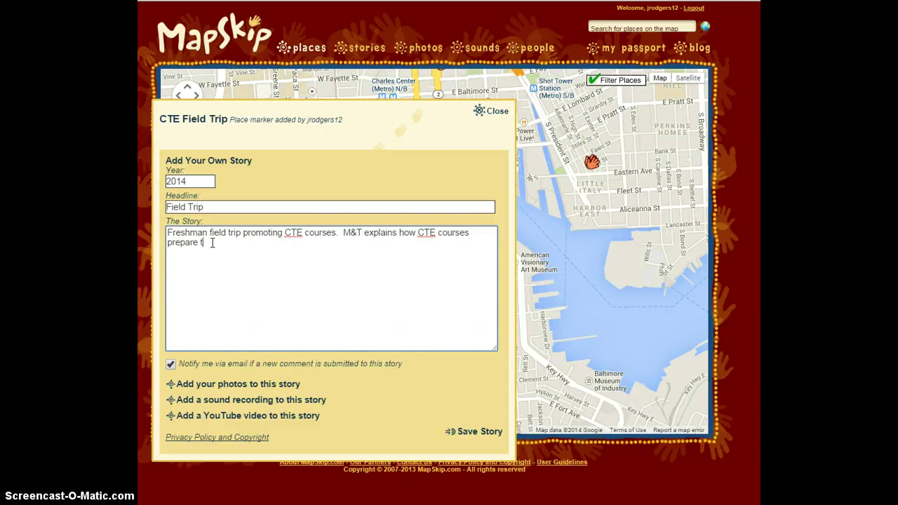
type("hem for careers.")
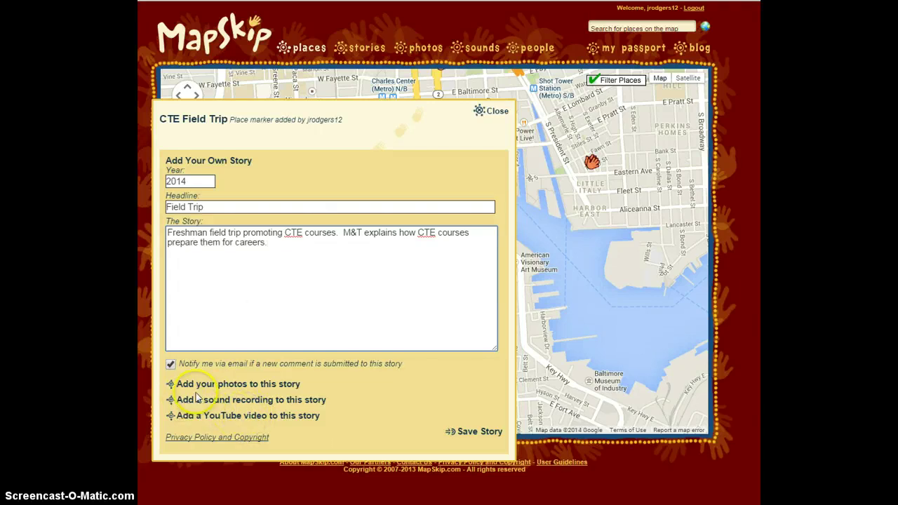
left_click(236, 385)
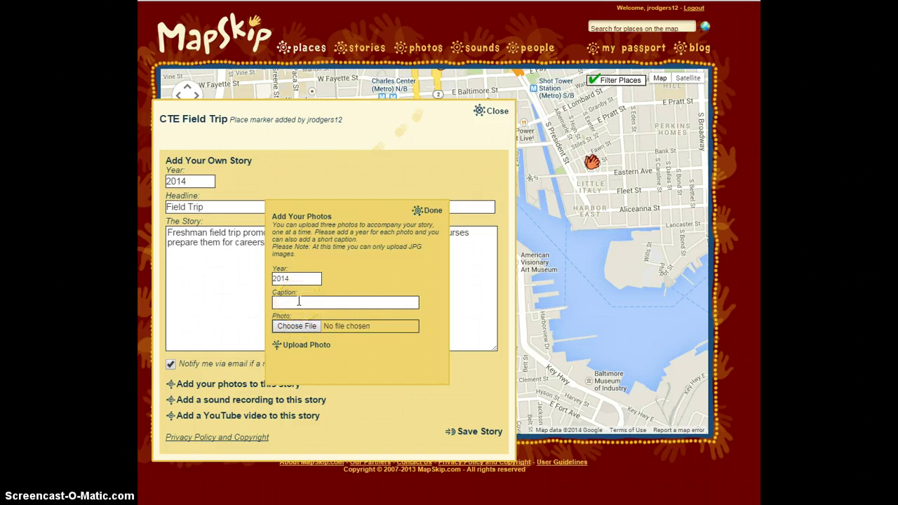
- Upload Advertising.jpg captioned 'Advertising at M&T' to the story and close the photos panel
left_click(297, 326)
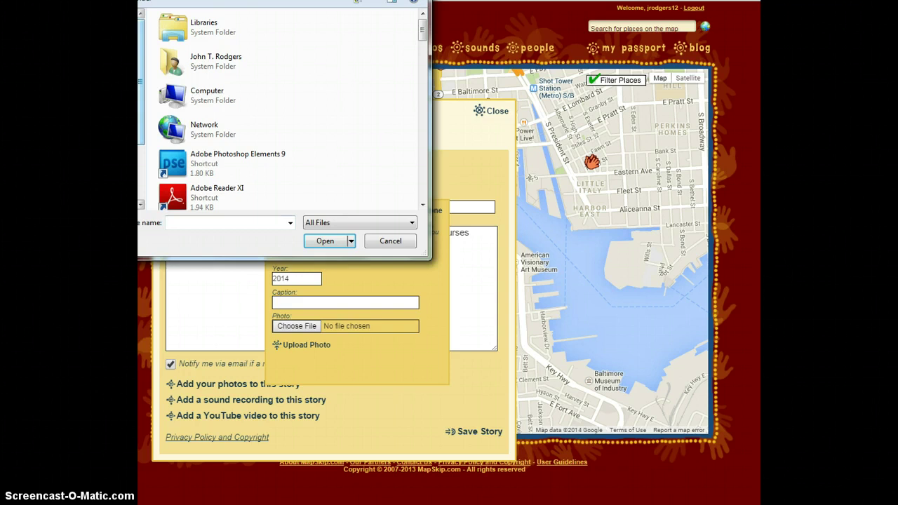
left_click(156, 49)
left_click_drag(423, 30, 426, 140)
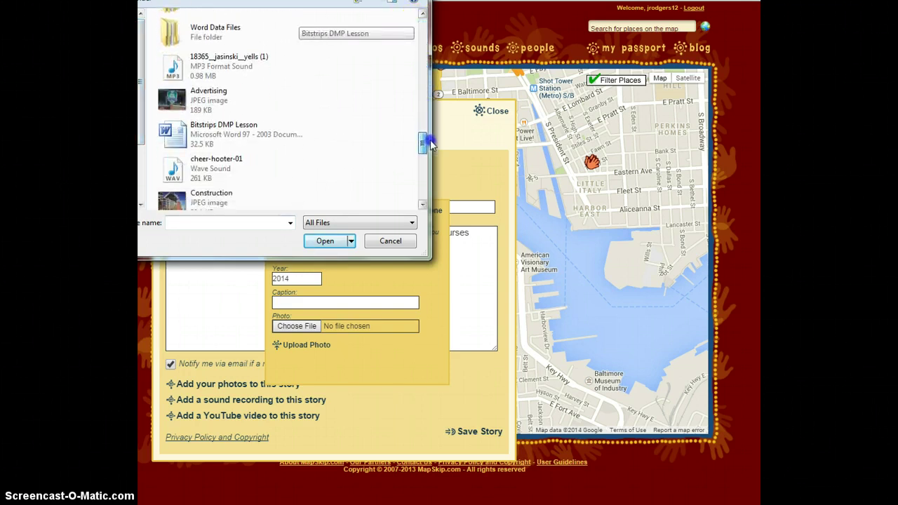
double_click(214, 95)
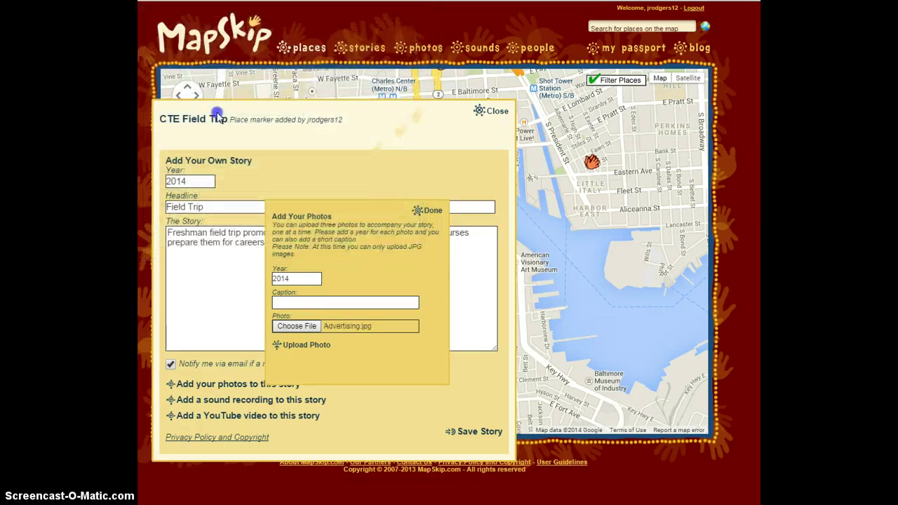
left_click(306, 302)
type("Adv")
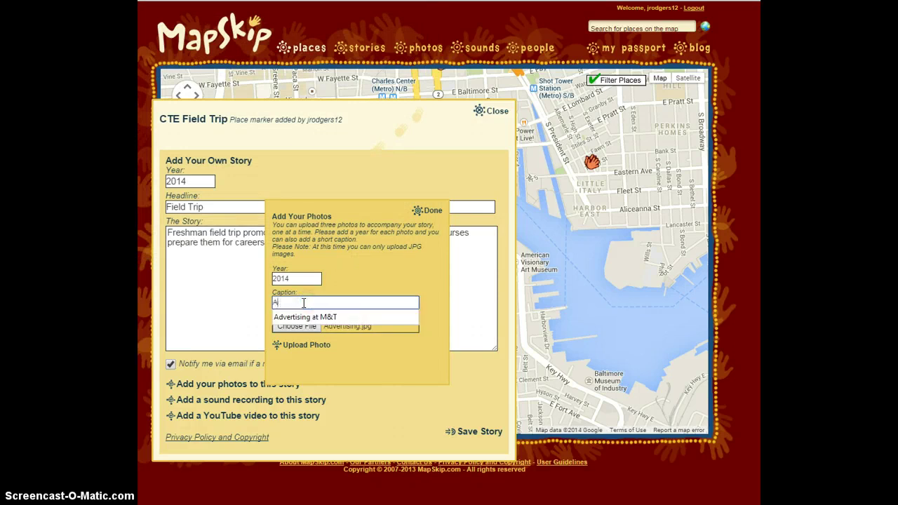
type("ng")
left_click(305, 317)
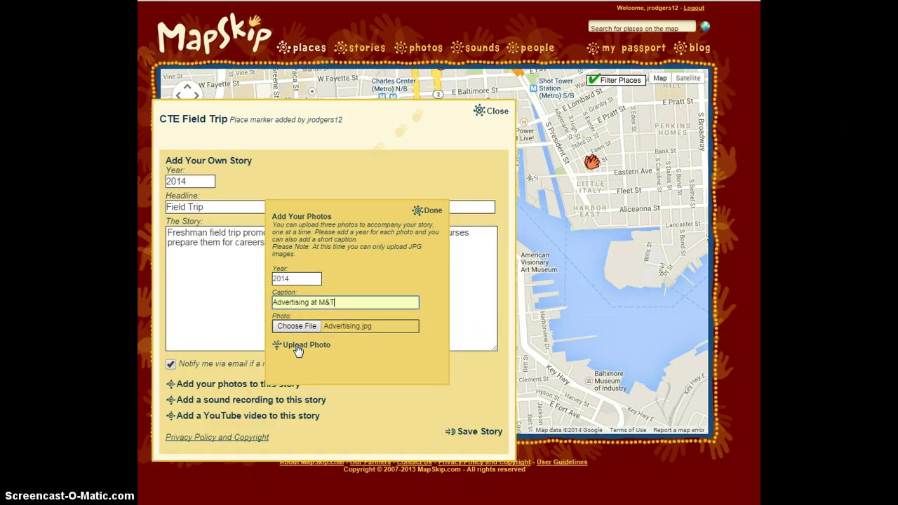
left_click(298, 348)
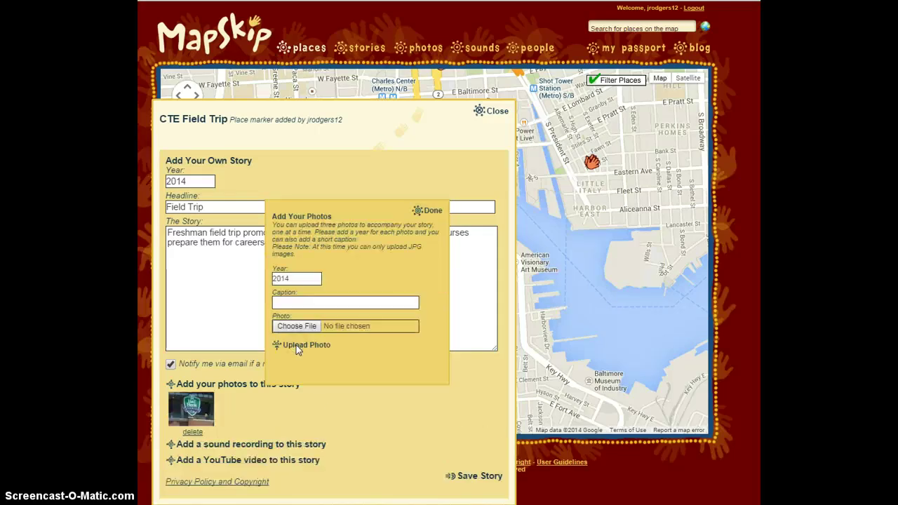
left_click(284, 356)
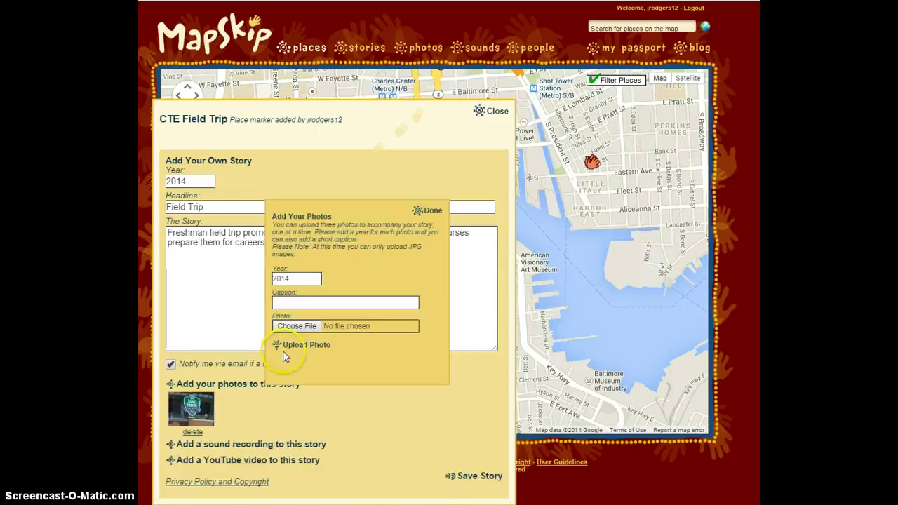
left_click(430, 212)
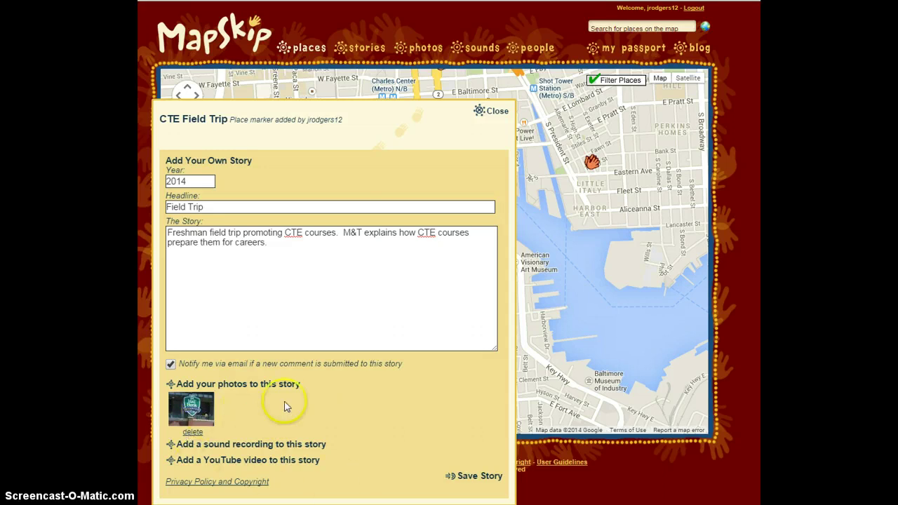
- Upload the yells MP3 file as the story's sound recording
left_click(264, 445)
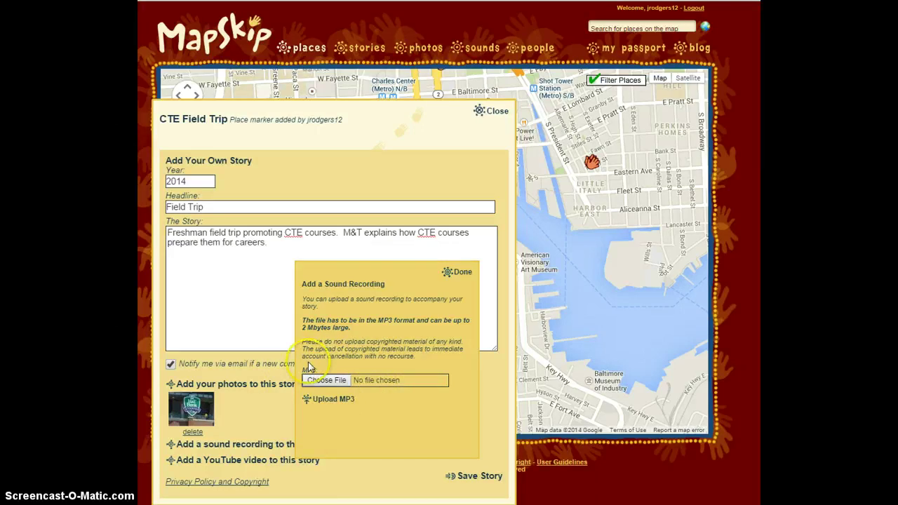
left_click(327, 381)
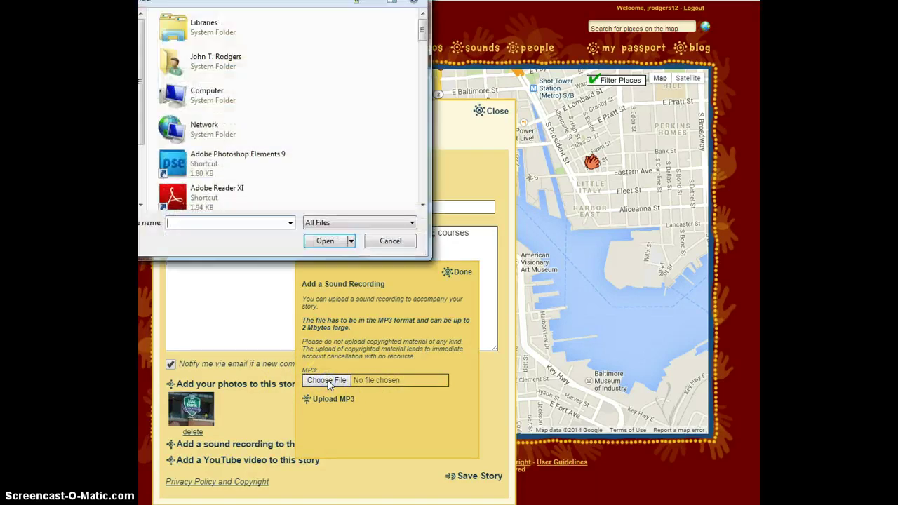
left_click_drag(424, 29, 423, 143)
double_click(210, 70)
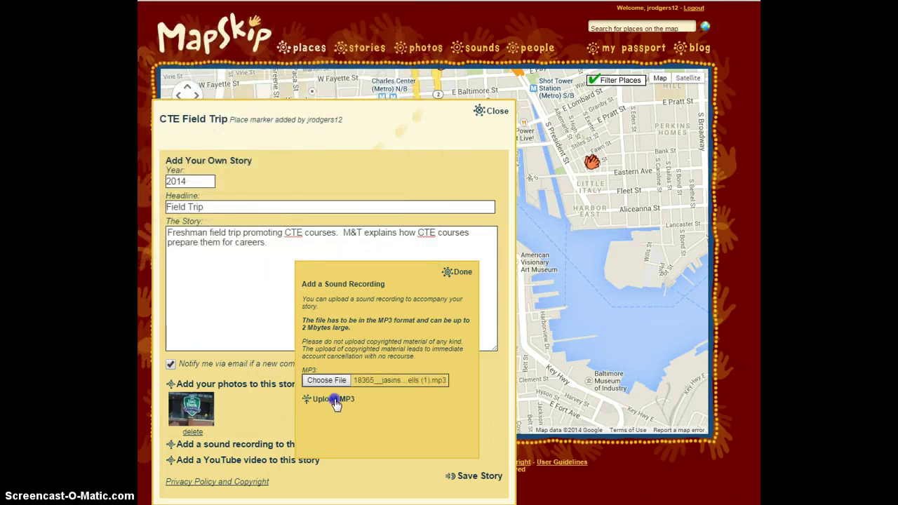
left_click(333, 399)
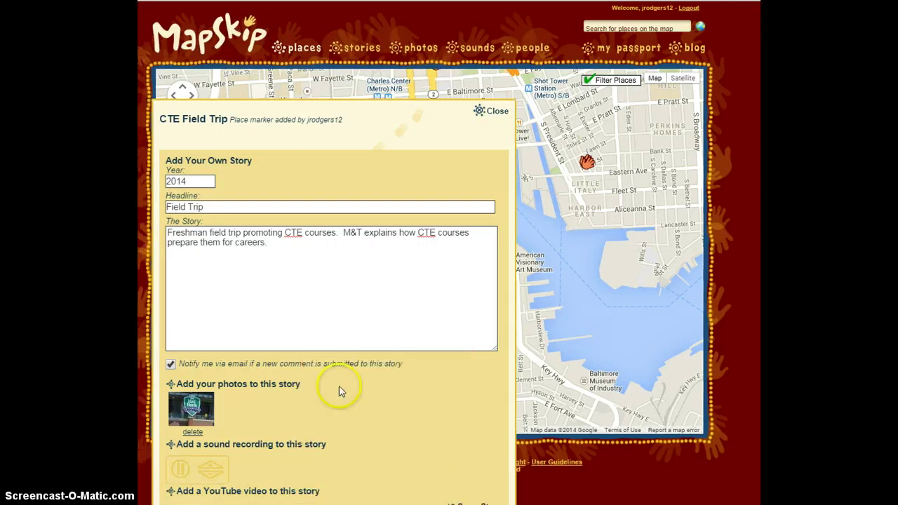
scroll(335, 405, "down", 1)
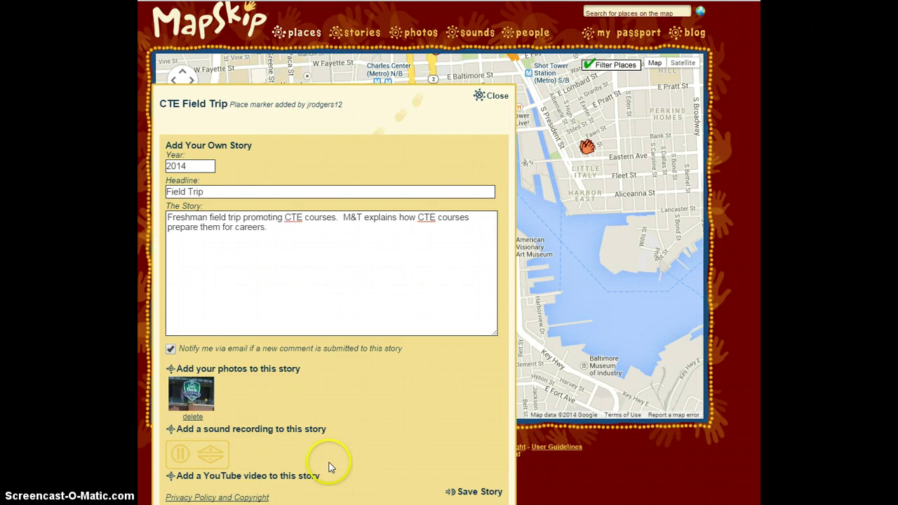
- Skip adding a YouTube video and save the Field Trip story
left_click(290, 476)
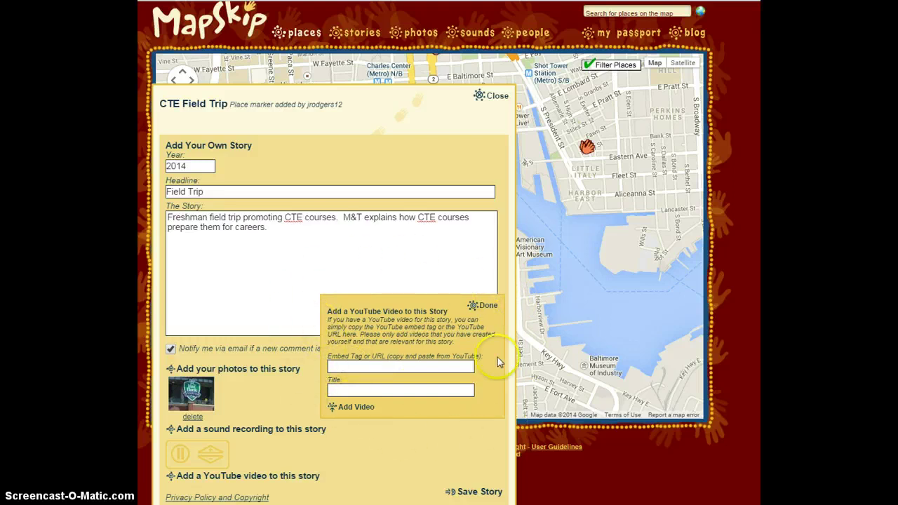
left_click(484, 305)
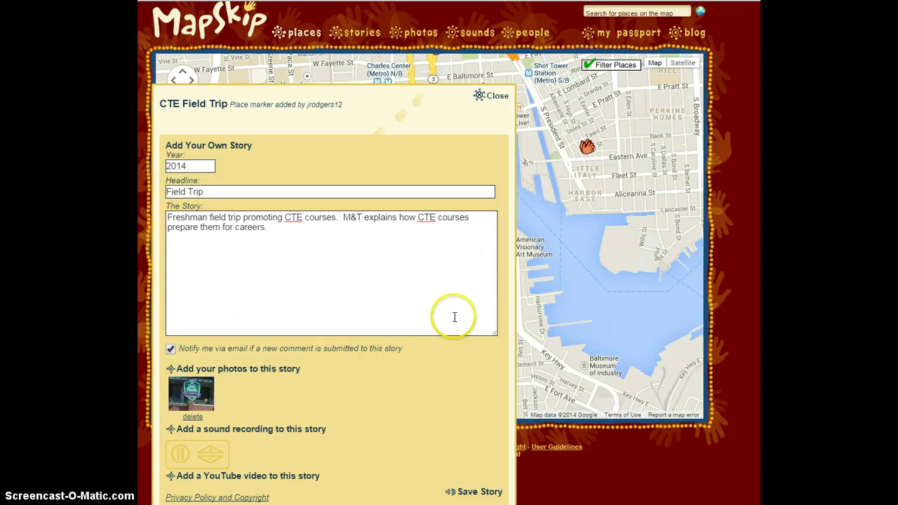
left_click(477, 491)
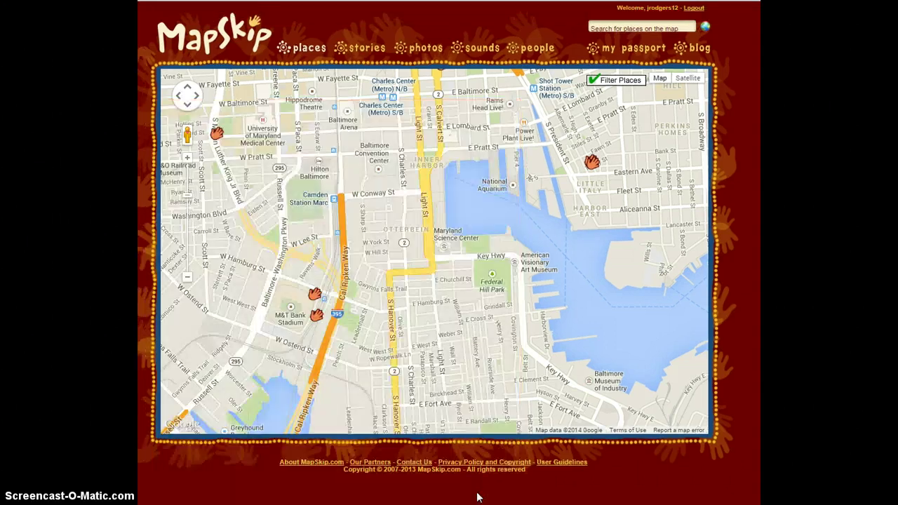